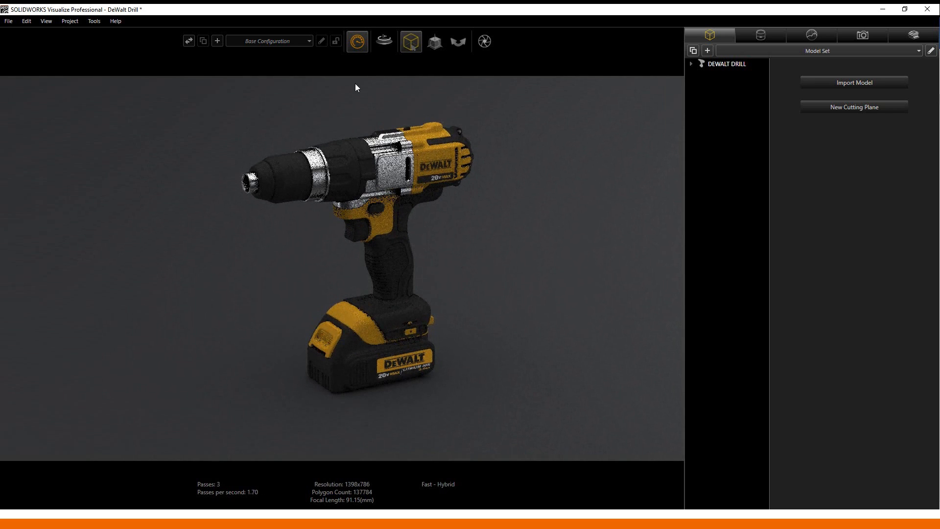
- Switch the drill viewport to the Preview renderer, reporting frames per second instead of passes
left_click(318, 63)
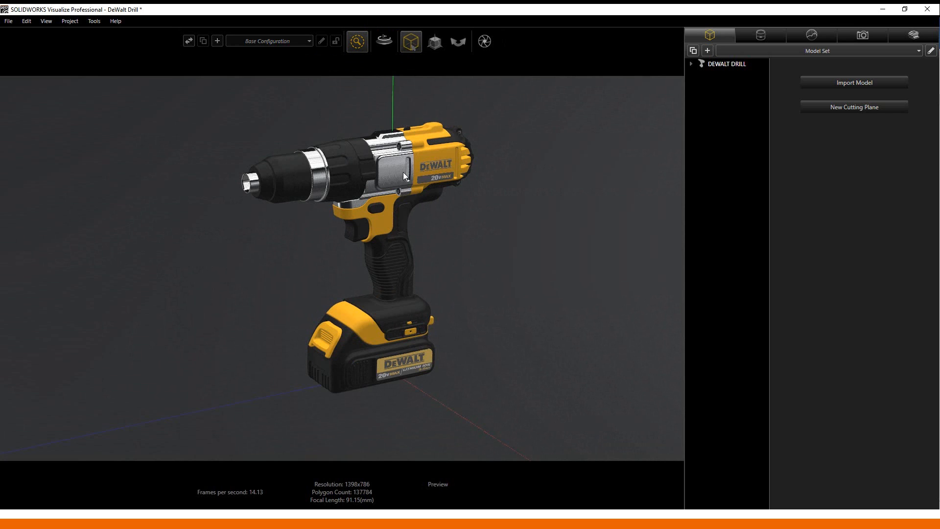
mouse_move(360, 43)
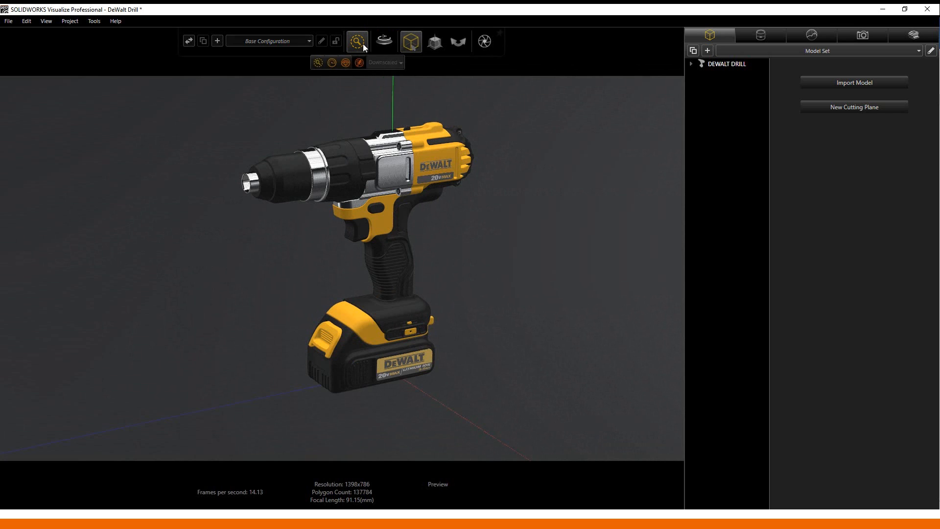
- Return the renderer to Fast - Hybrid and let the drill render finish at 100 passes
left_click(332, 63)
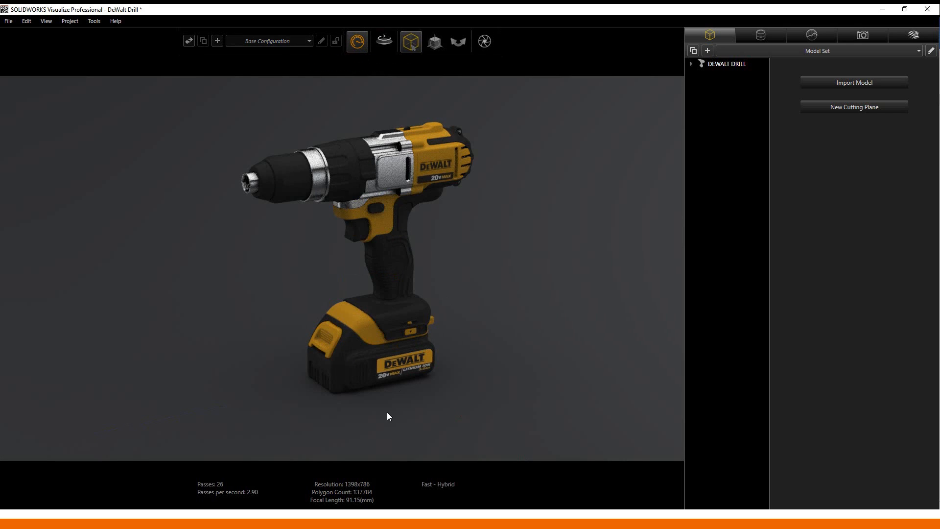
mouse_move(218, 487)
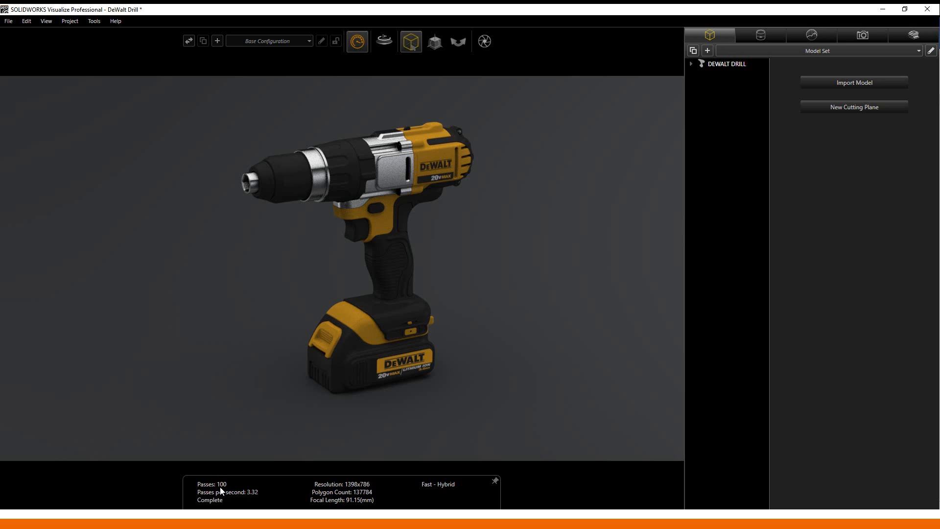
mouse_move(357, 45)
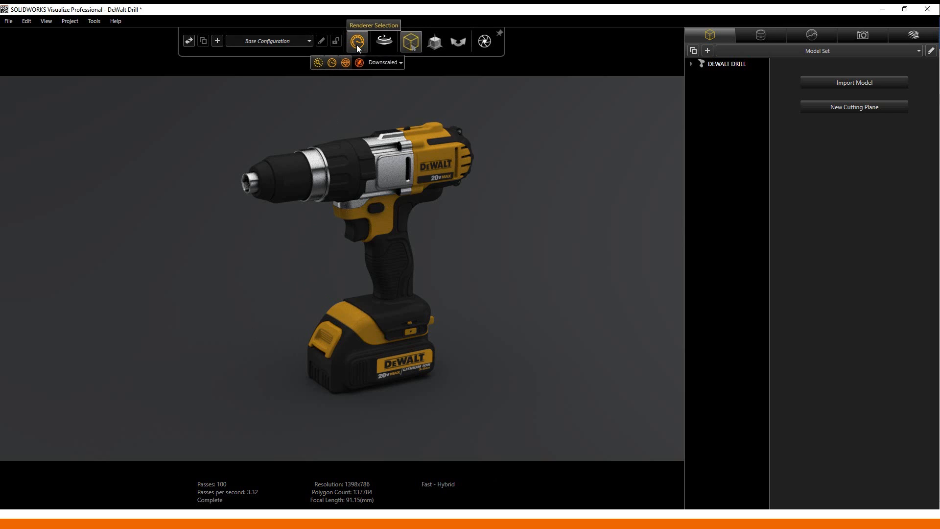
- Keep the Downscaled option and switch the renderer to Accurate - Hybrid, restarting the render
left_click(384, 64)
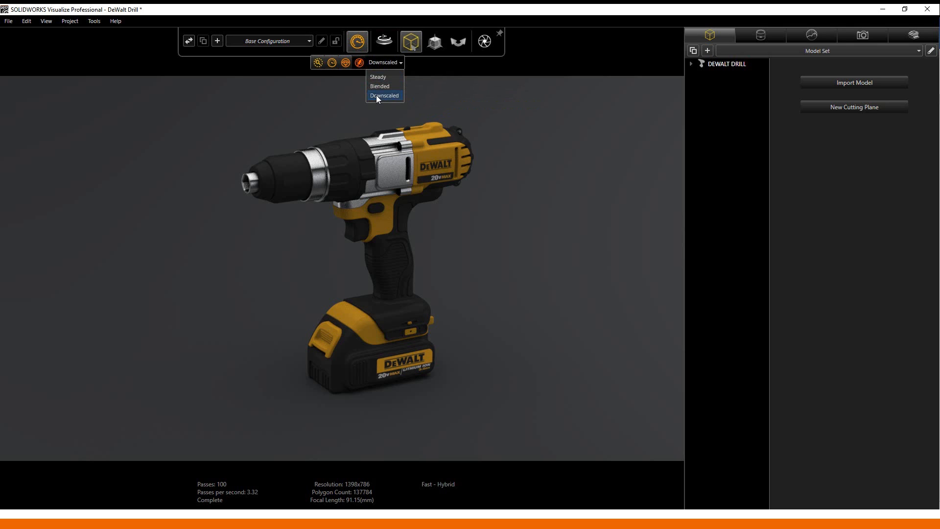
left_click(351, 62)
left_click(349, 63)
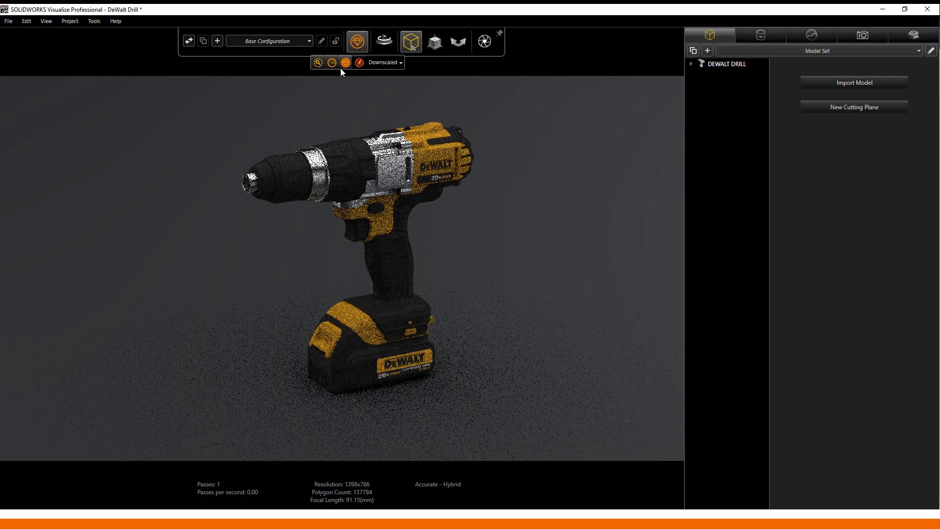
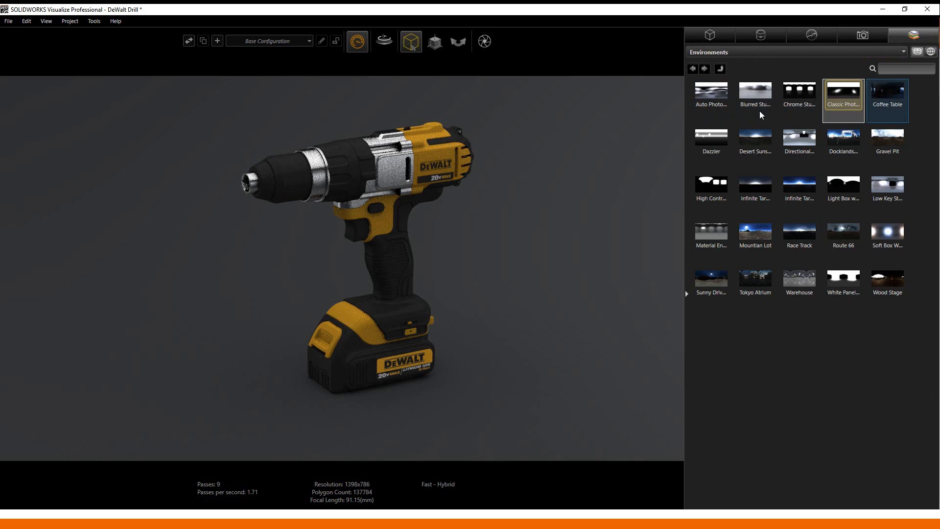
- Apply the cloud Wood Stage environment so the drill stands on a wooden deck
left_click(933, 54)
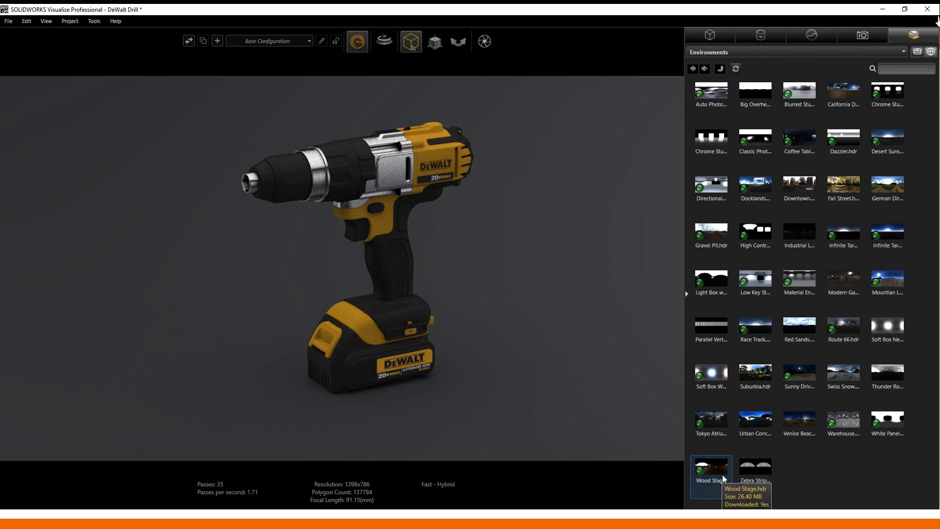
left_click_drag(724, 478, 574, 301)
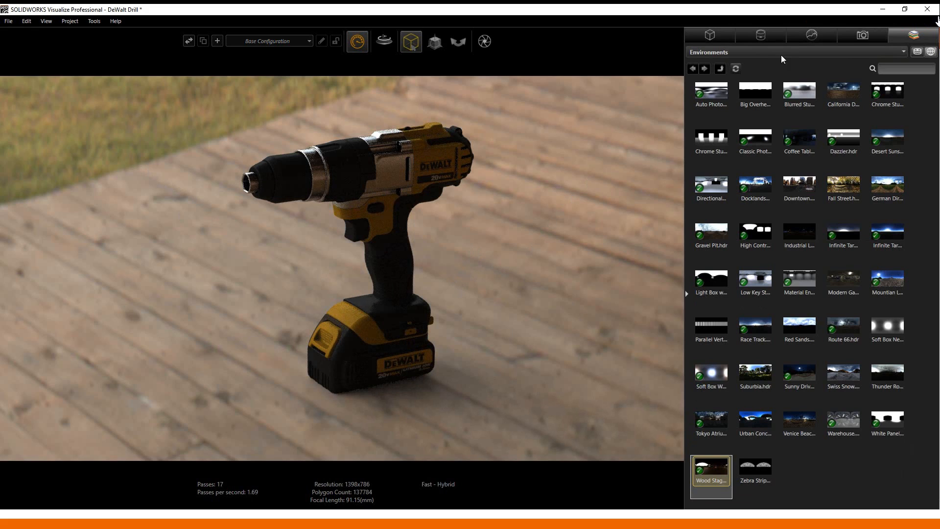
- Rotate the Wood Stage environment to about 119.1 and orbit the camera down to the drill's eye level
left_click(811, 35)
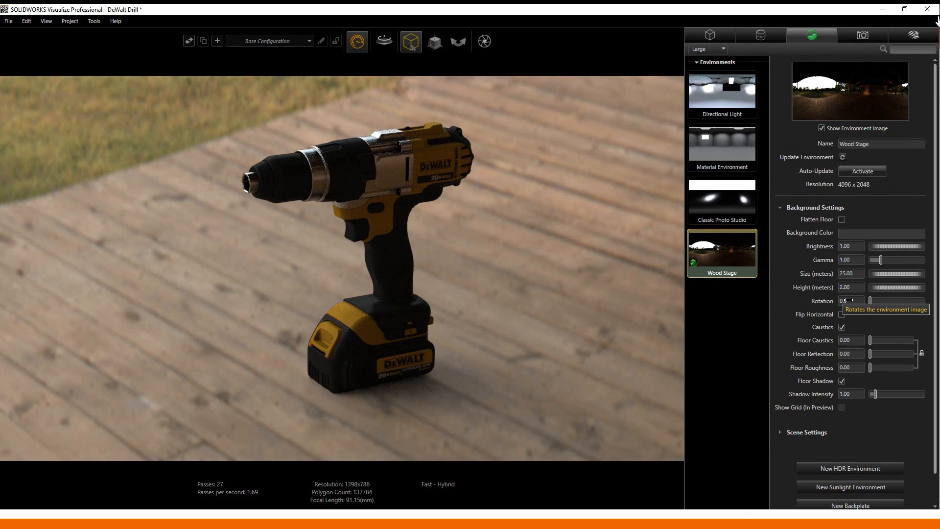
left_click_drag(848, 300, 875, 298)
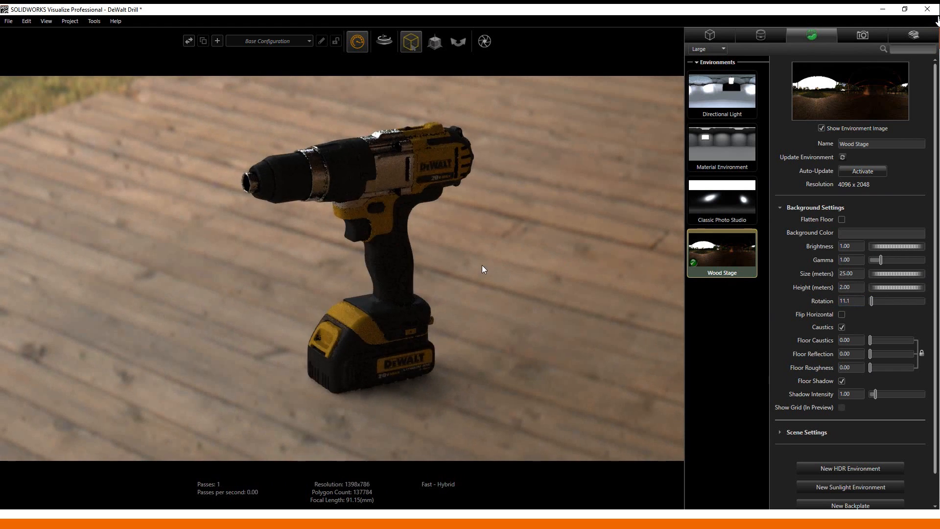
left_click_drag(482, 269, 404, 258)
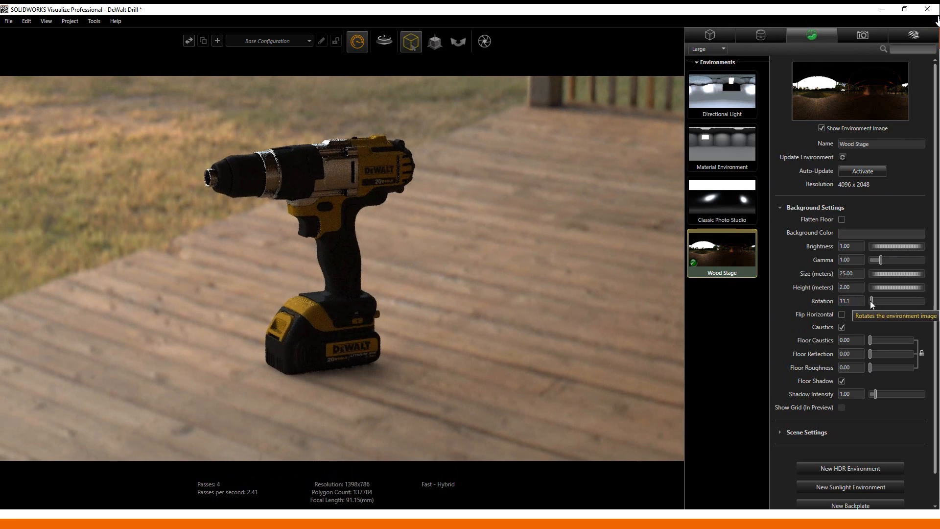
left_click_drag(877, 302, 889, 303)
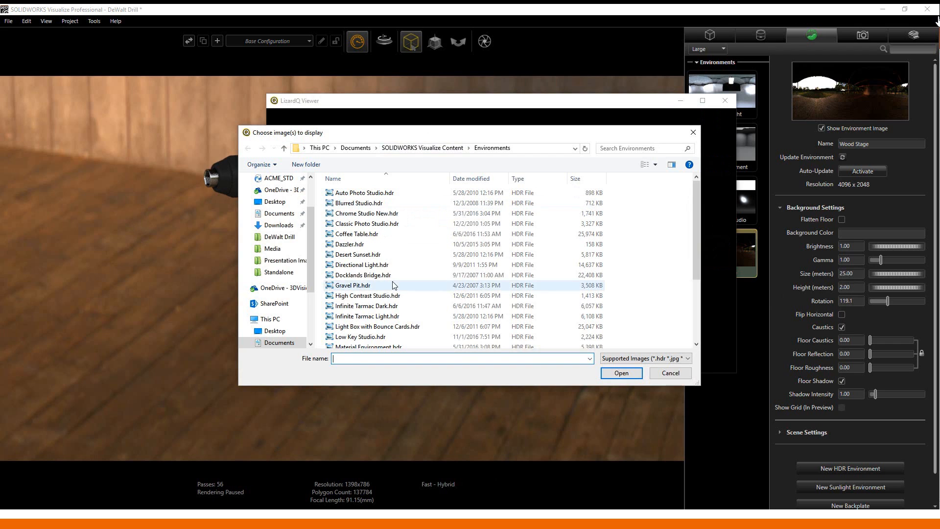
- Open Wood Stage.hdr from the Visualize Environments folder in LizardQ Viewer
scroll(395, 284, "down", 2)
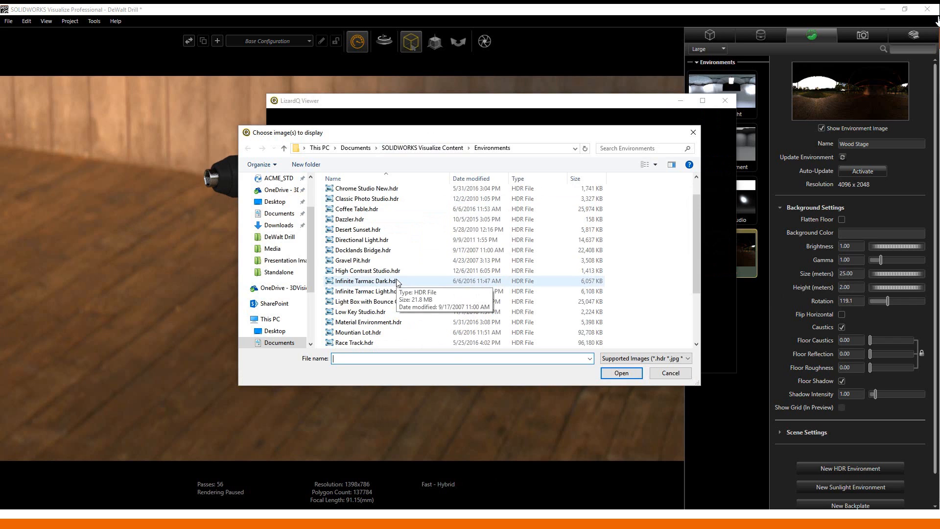
scroll(392, 289, "down", 2)
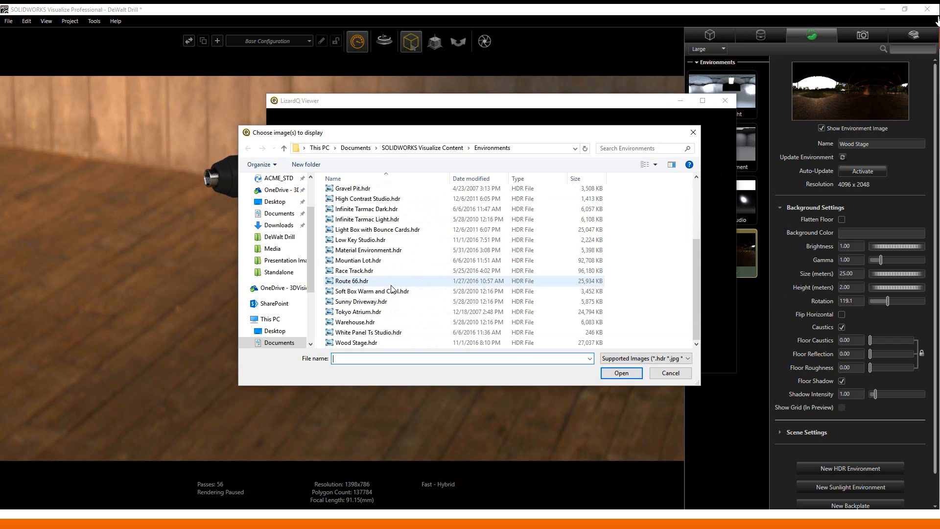
scroll(391, 288, "up", 3)
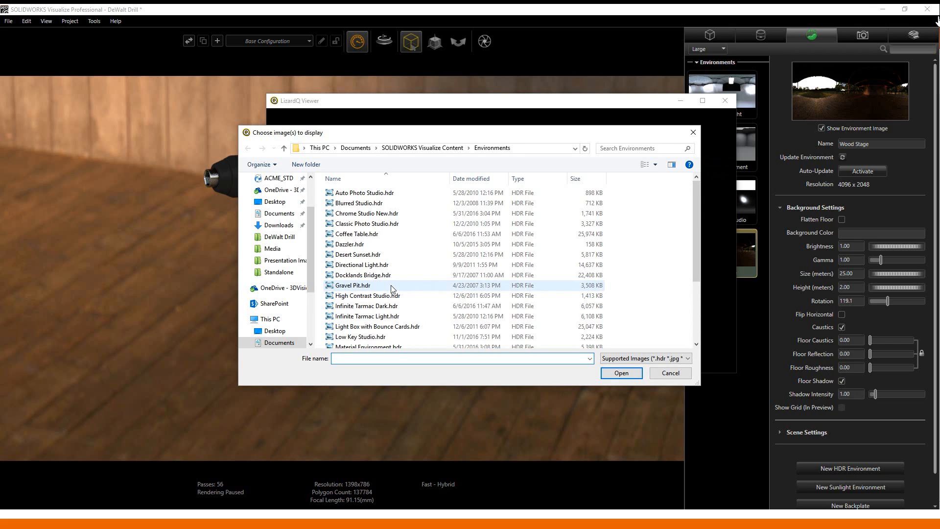
scroll(390, 294, "down", 3)
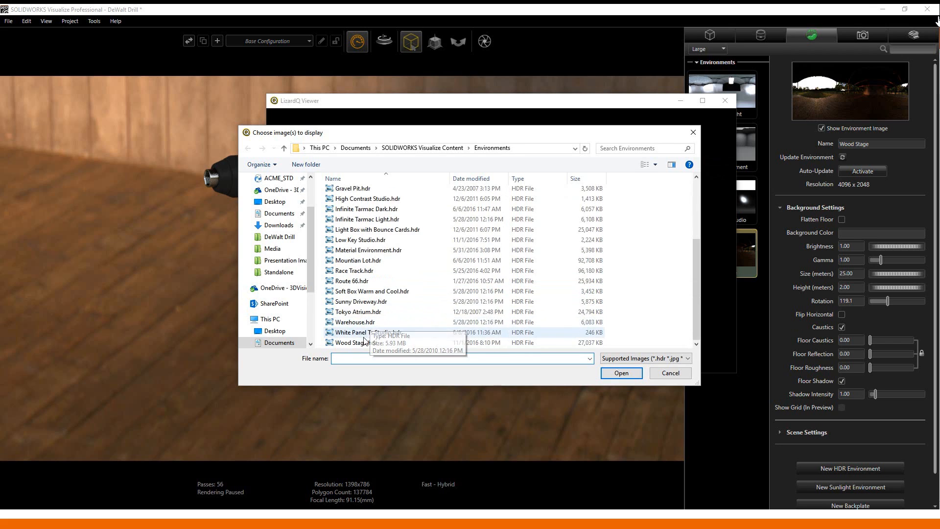
left_click(365, 342)
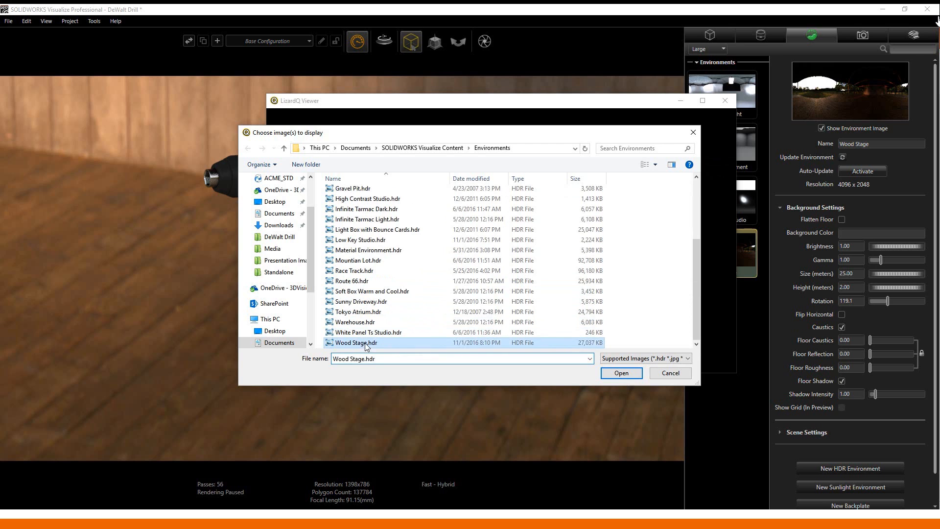
left_click(622, 375)
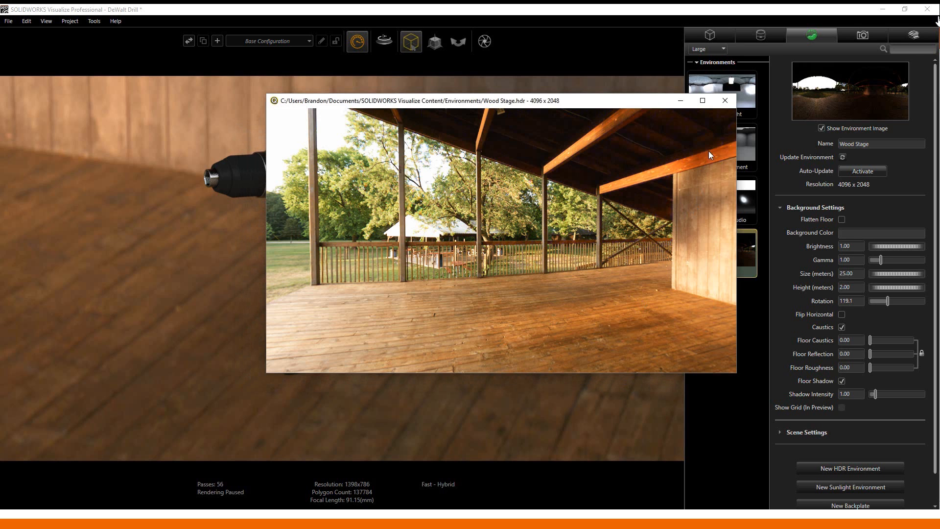
- Maximize the Wood Stage panorama and look around at the porch ceiling, wooden wall, railing and park lawn
left_click(703, 101)
left_click_drag(490, 277, 371, 448)
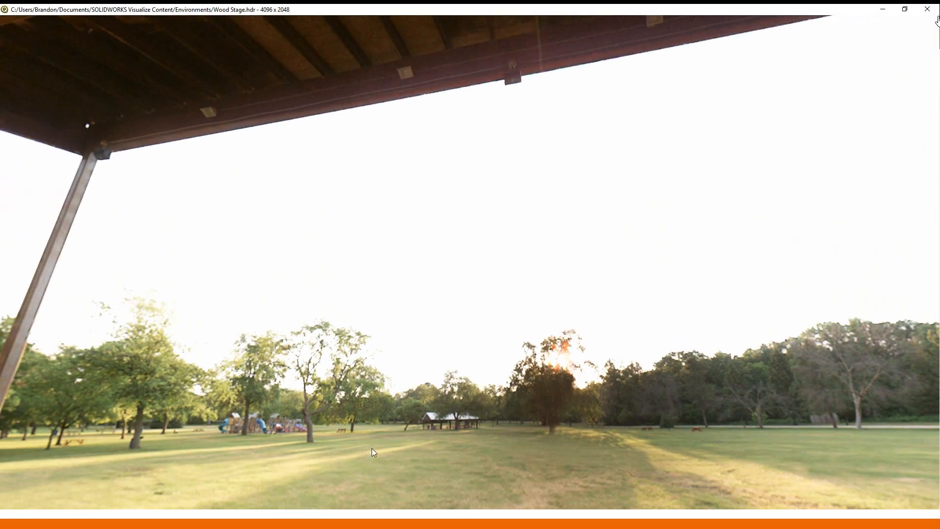
left_click_drag(342, 304, 476, 347)
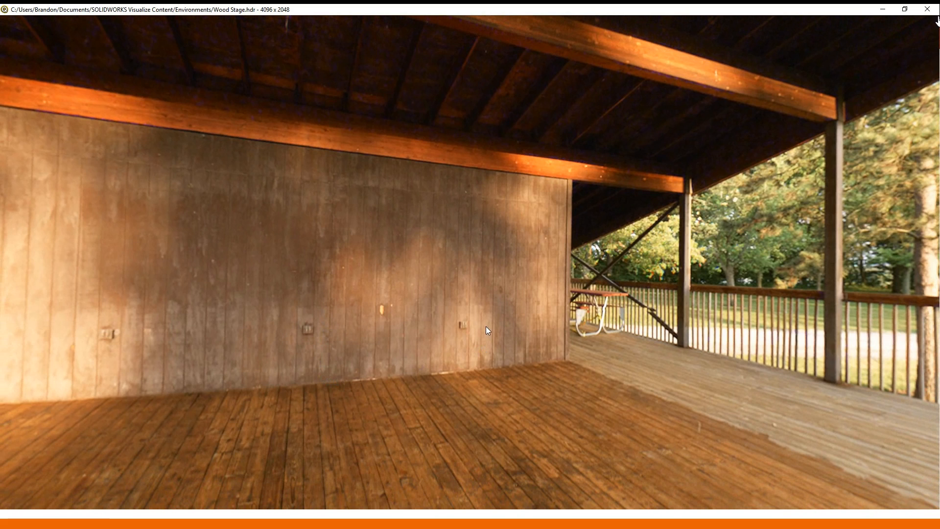
left_click_drag(757, 269, 654, 261)
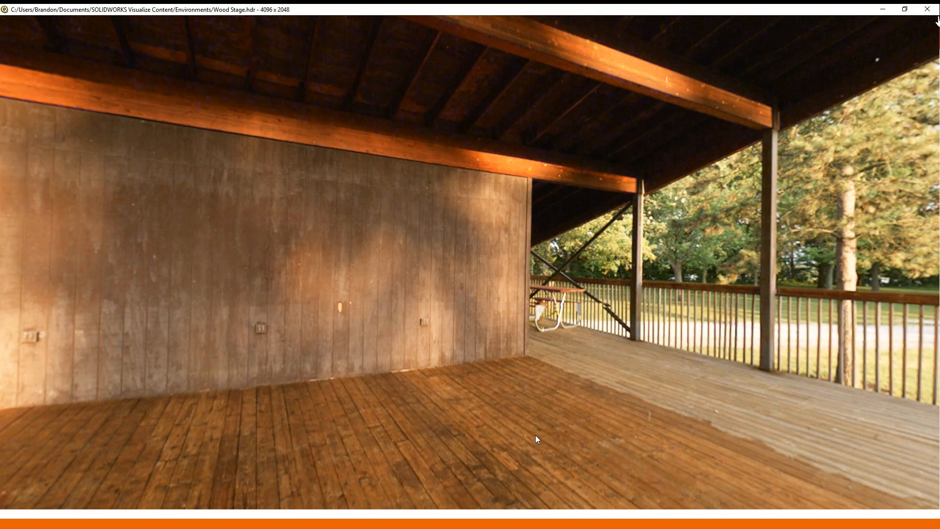
left_click_drag(599, 439, 531, 429)
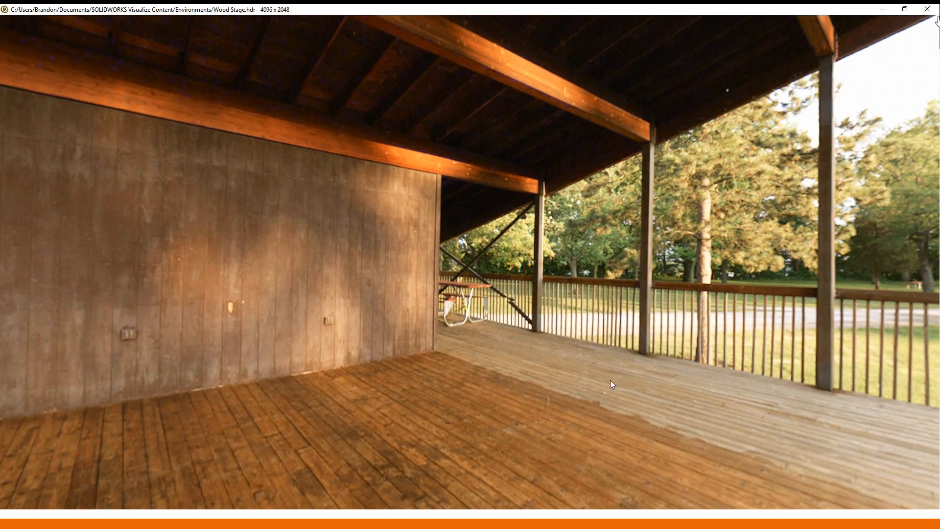
left_click_drag(631, 371, 579, 363)
left_click_drag(706, 334, 612, 321)
left_click_drag(855, 338, 688, 290)
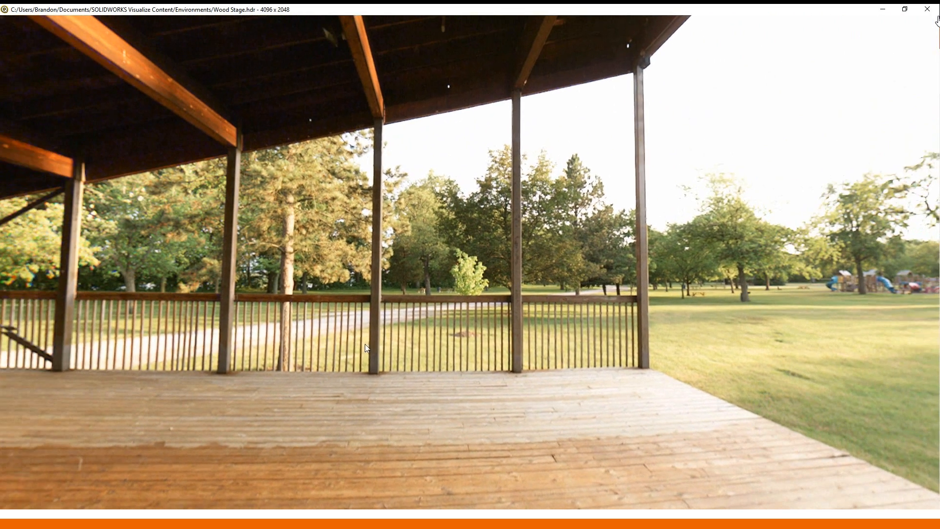
left_click_drag(408, 395, 351, 403)
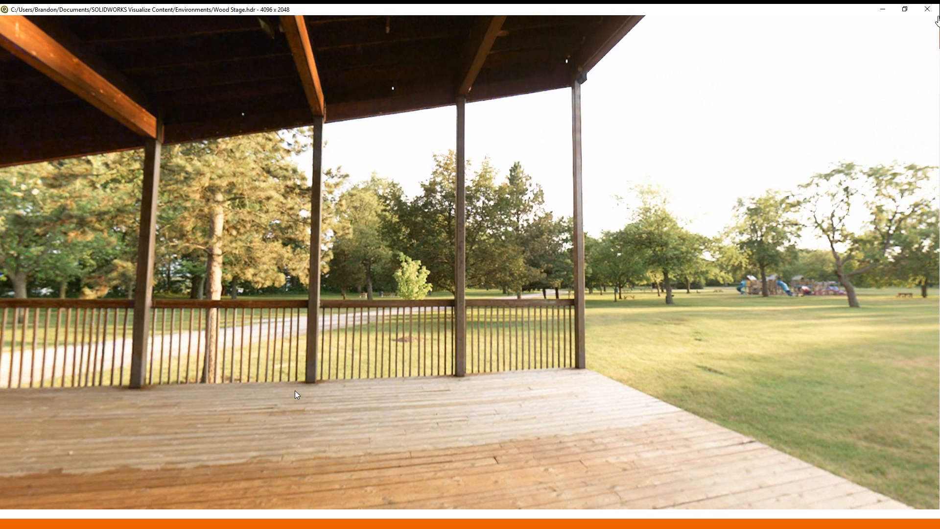
mouse_move(295, 390)
left_mouse_down()
mouse_move(295, 363)
mouse_move(288, 400)
mouse_move(301, 404)
left_mouse_up()
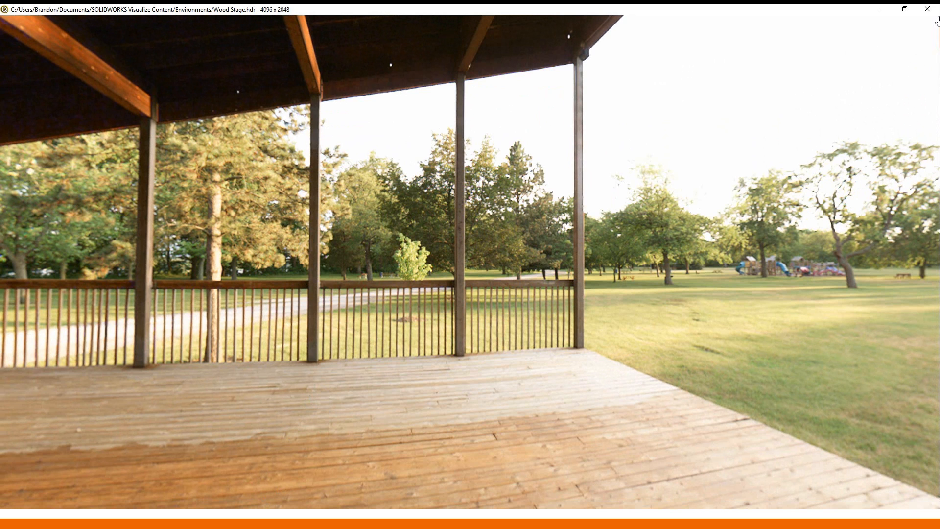
- Back in Visualize, zoom in and orbit to frame the drill against the wooden wall
key("alt+Tab")
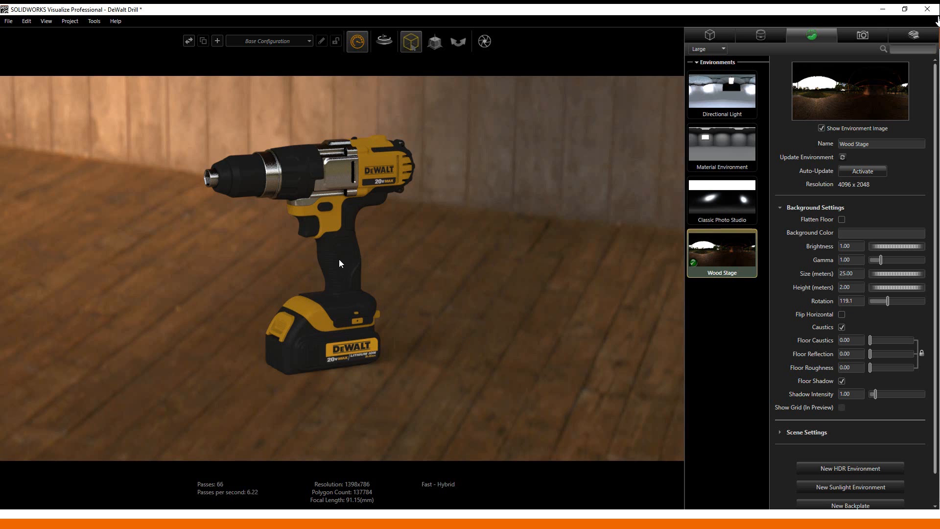
scroll(327, 256, "up", 3)
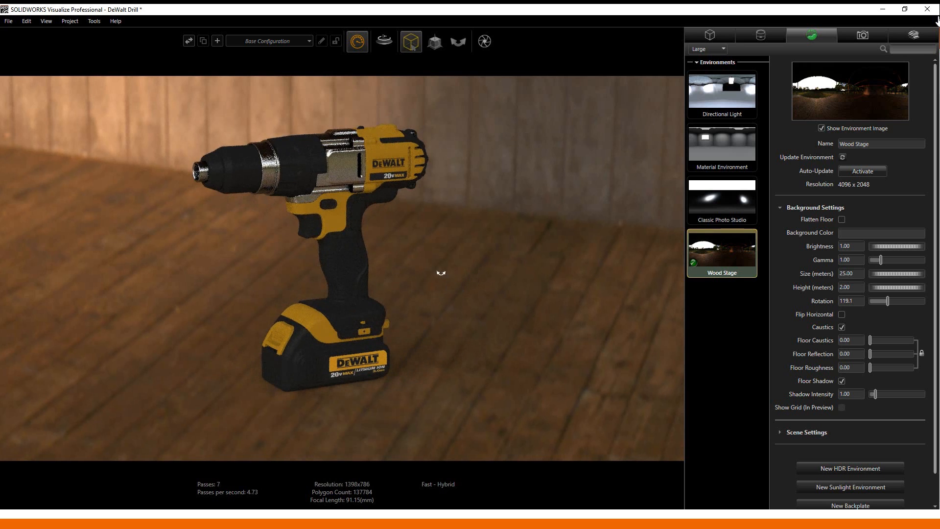
mouse_move(440, 273)
left_mouse_down()
mouse_move(430, 260)
mouse_move(430, 279)
left_mouse_up()
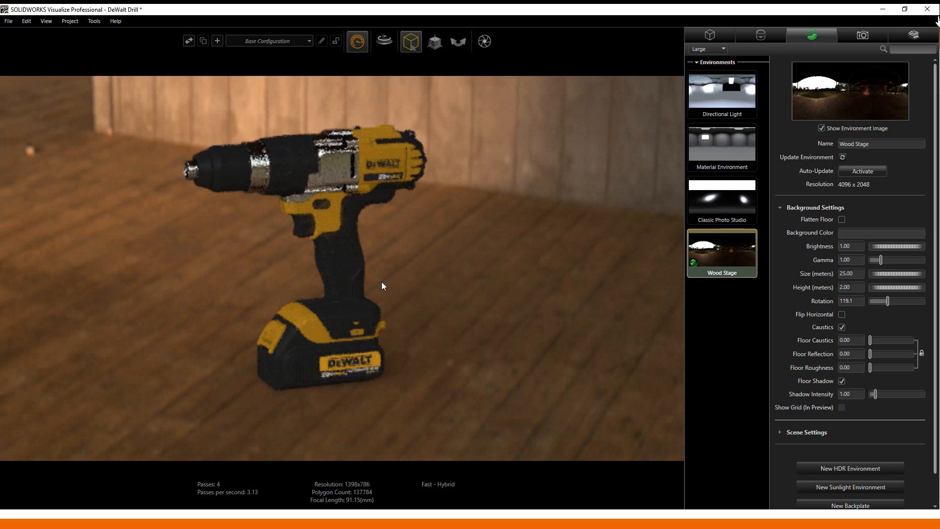
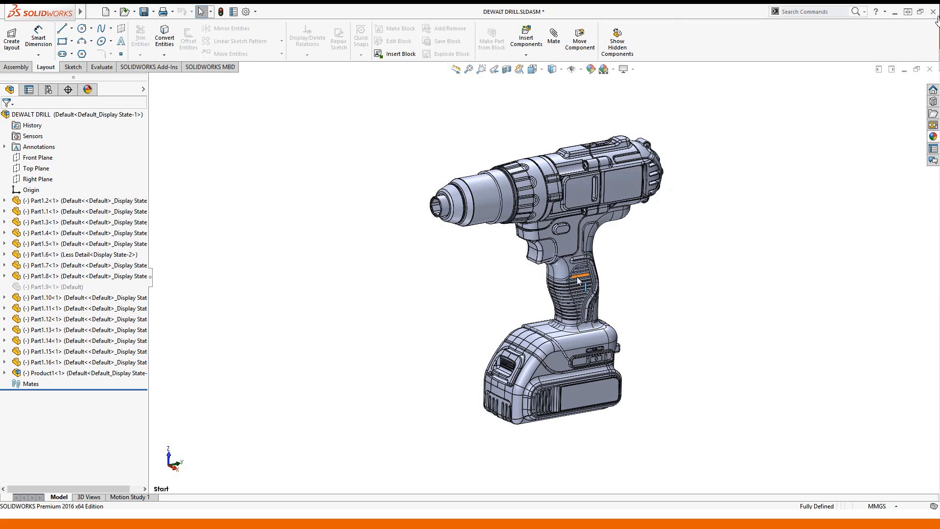
- From the grip face's context toolbar, switch Part1.6 to the Even Less Detail display state
left_click(566, 271)
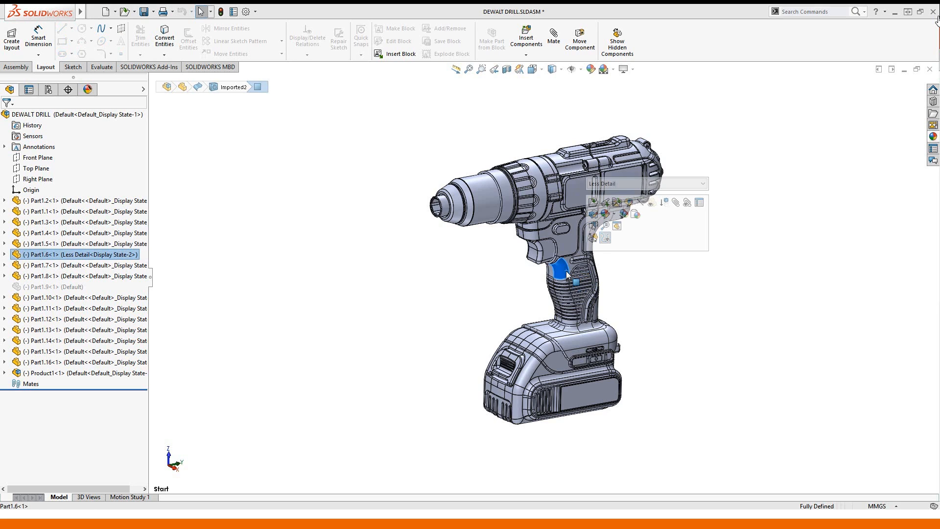
left_click(636, 184)
left_click(635, 199)
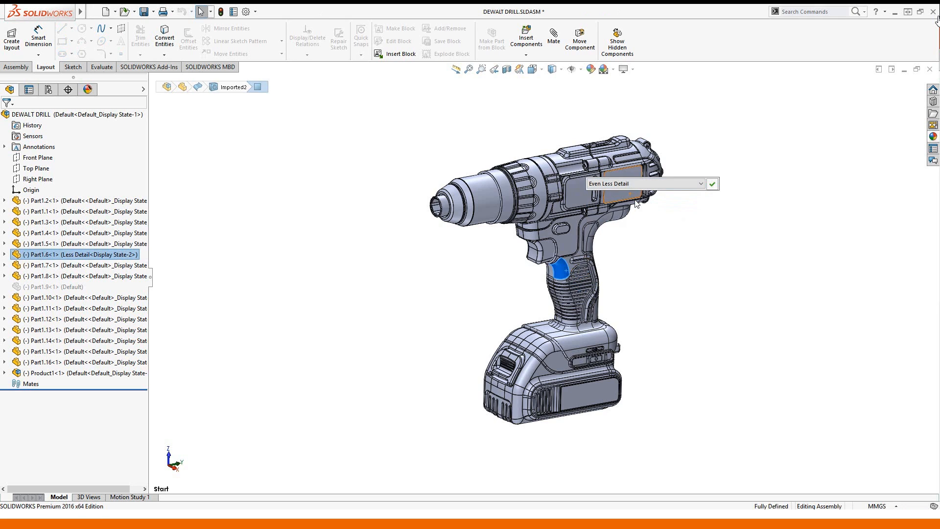
left_click(713, 184)
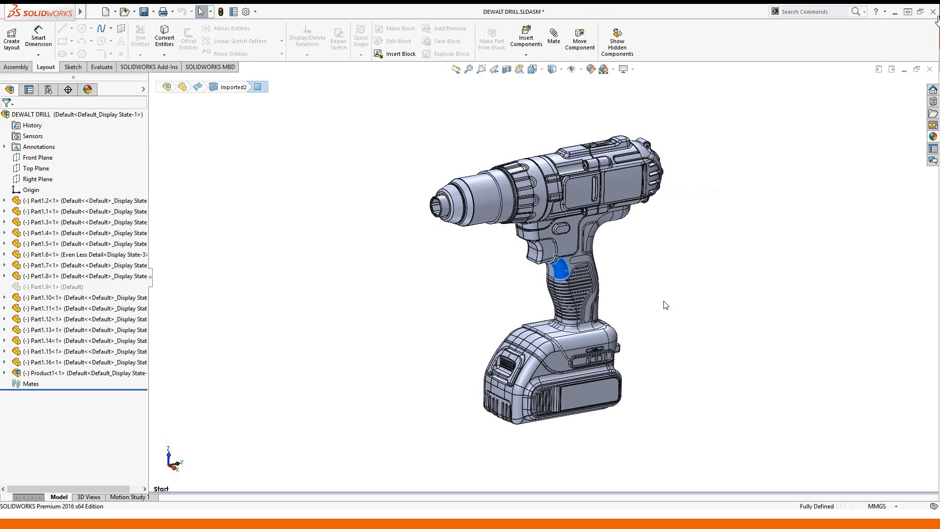
- Zoom in on the grip and switch Part1.6 to its Default display state
left_click(665, 304)
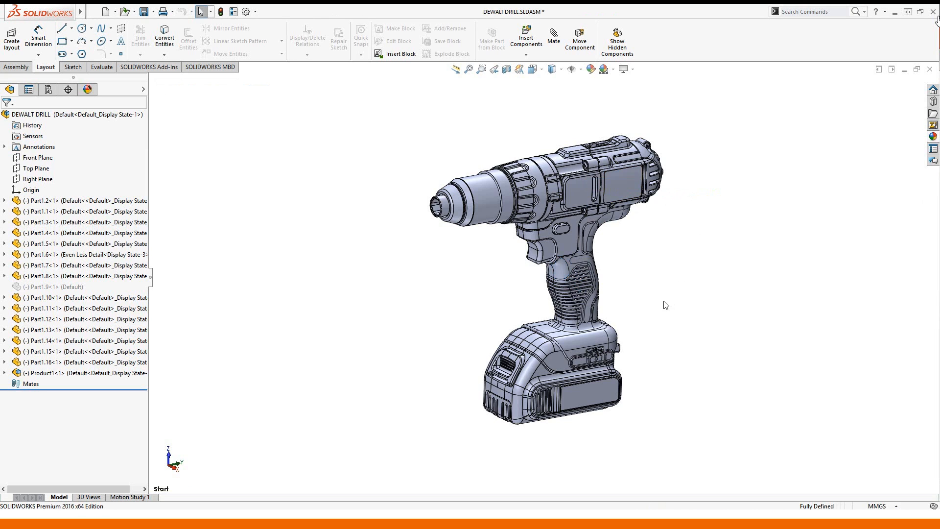
scroll(612, 287, "down", 5)
scroll(533, 266, "down", 6)
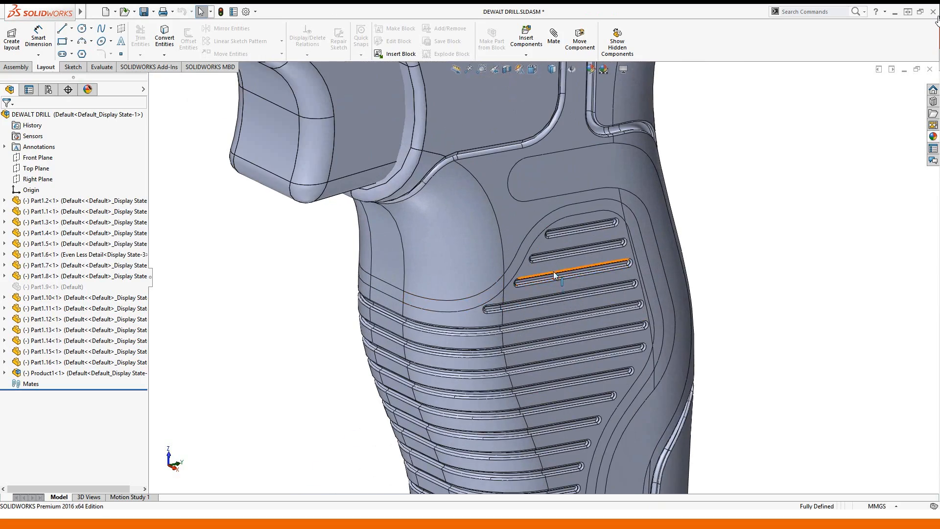
scroll(548, 270, "down", 6)
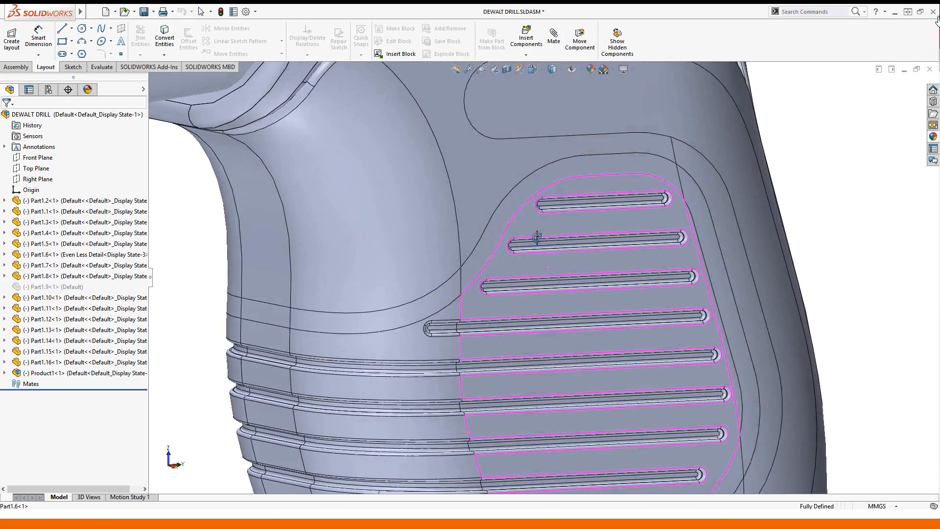
middle_click_drag(537, 237, 545, 258)
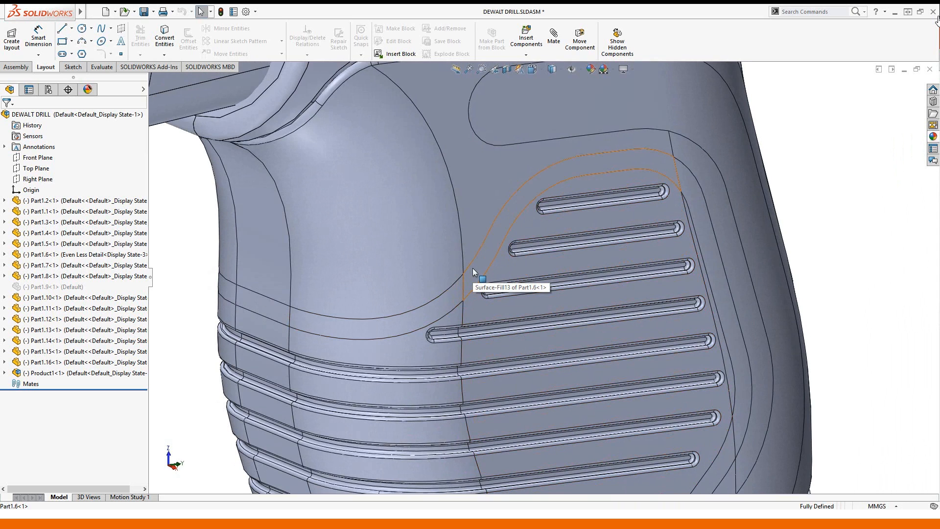
left_click(430, 262)
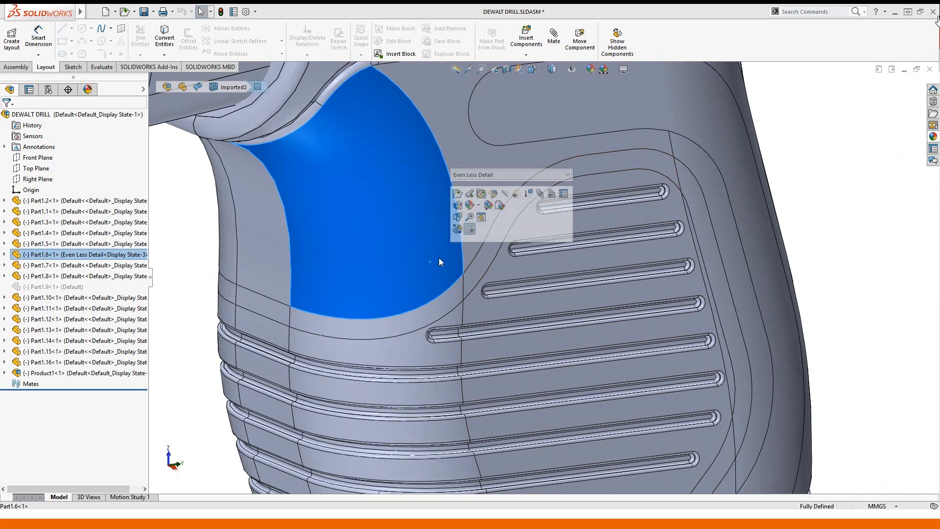
left_click(483, 175)
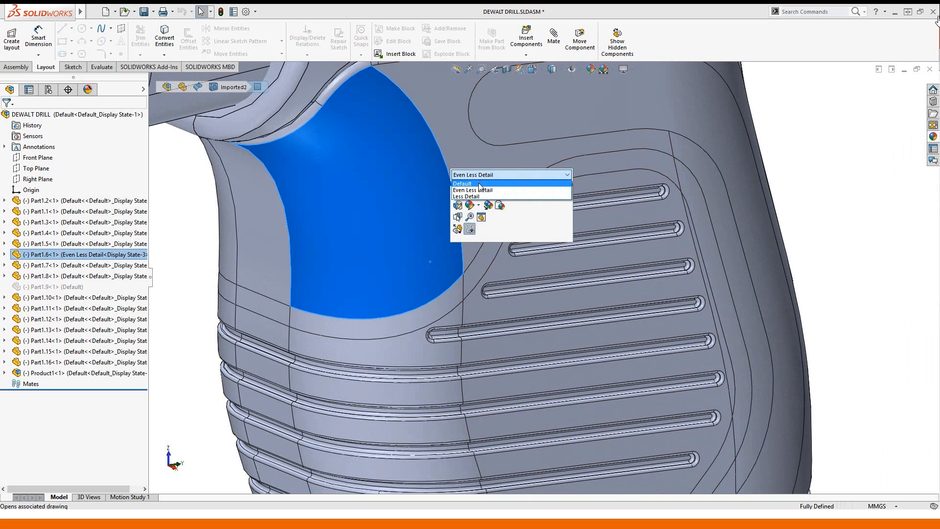
left_click(478, 184)
left_click(577, 177)
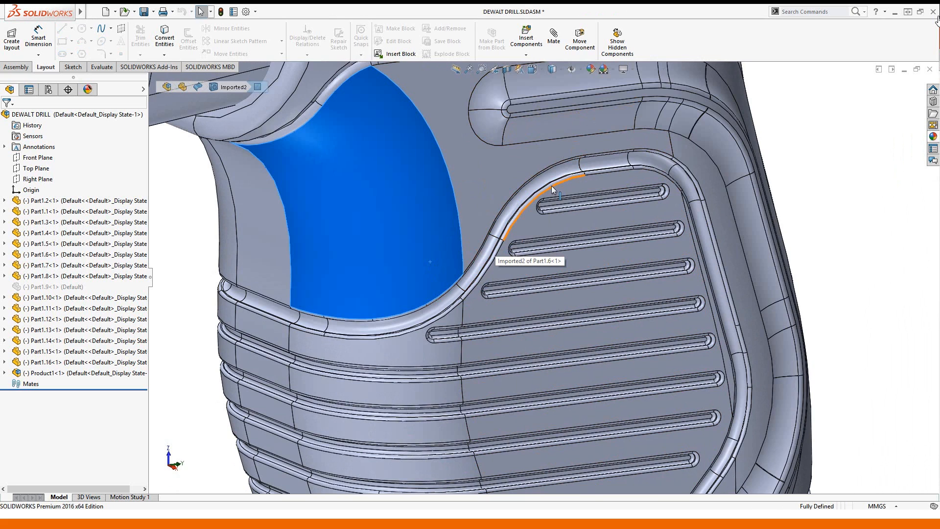
- Set Part1.6 to the Less Detail display state and zoom back out
left_click(808, 204)
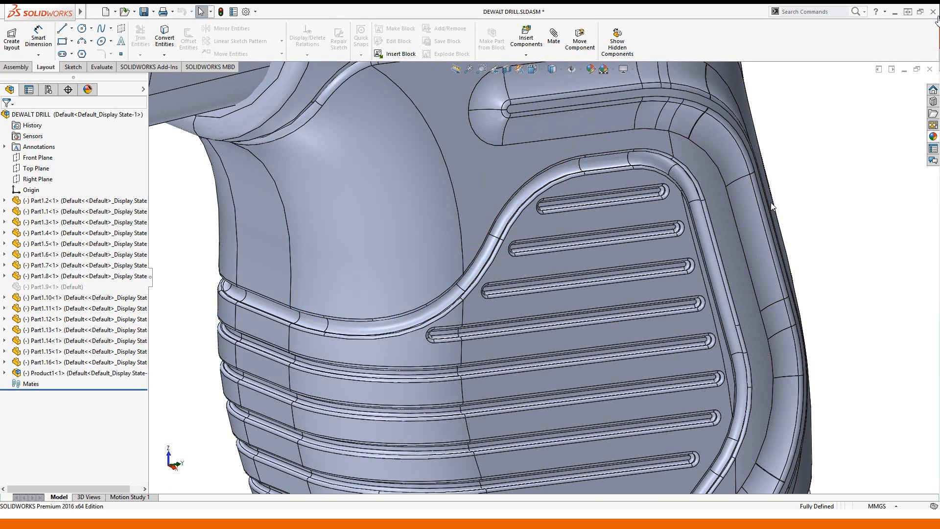
left_click(472, 204)
left_click(533, 118)
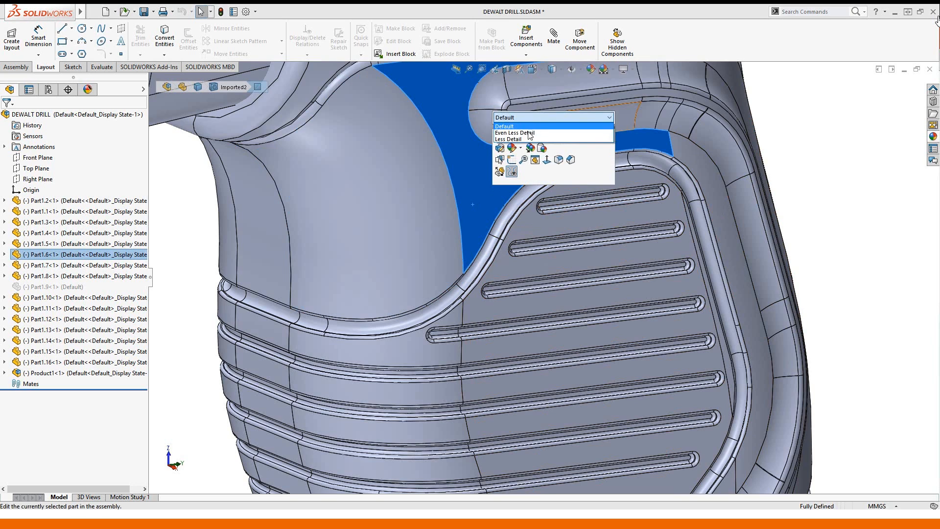
left_click(530, 130)
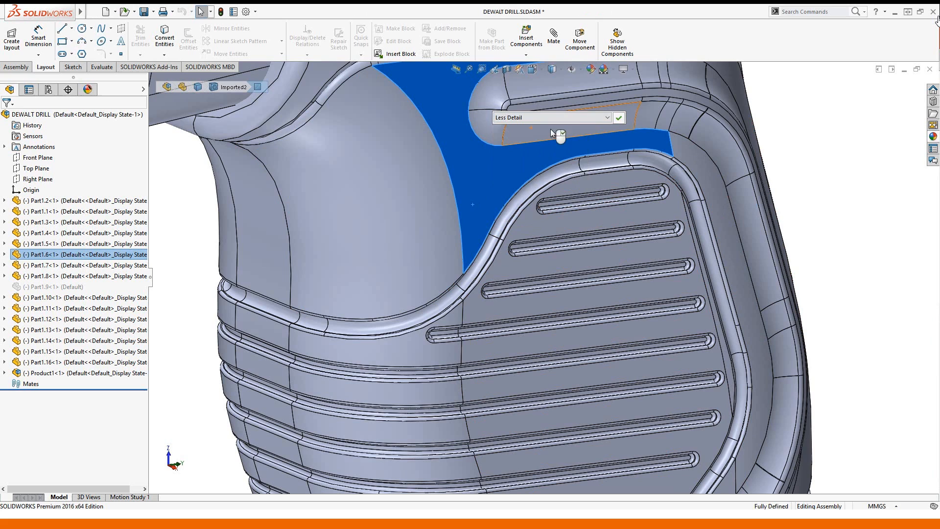
left_click(619, 118)
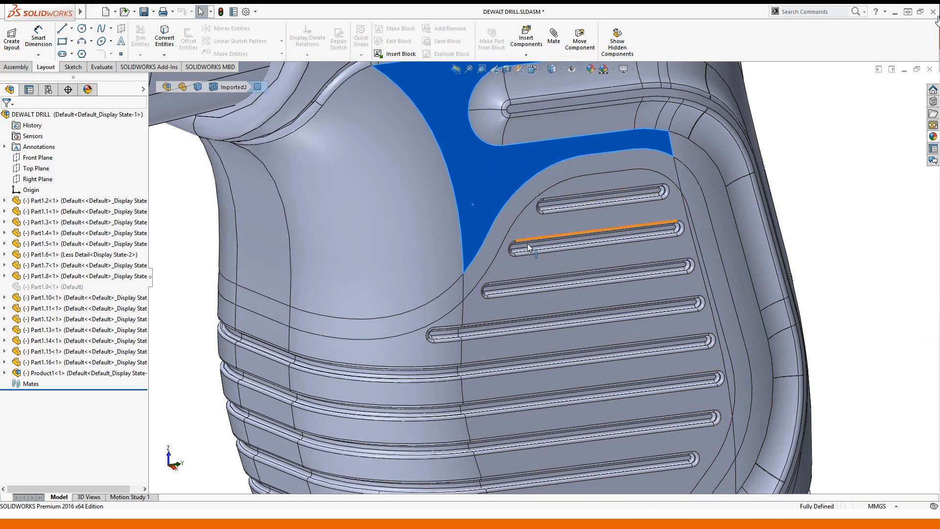
scroll(526, 264, "up", 5)
scroll(522, 273, "up", 2)
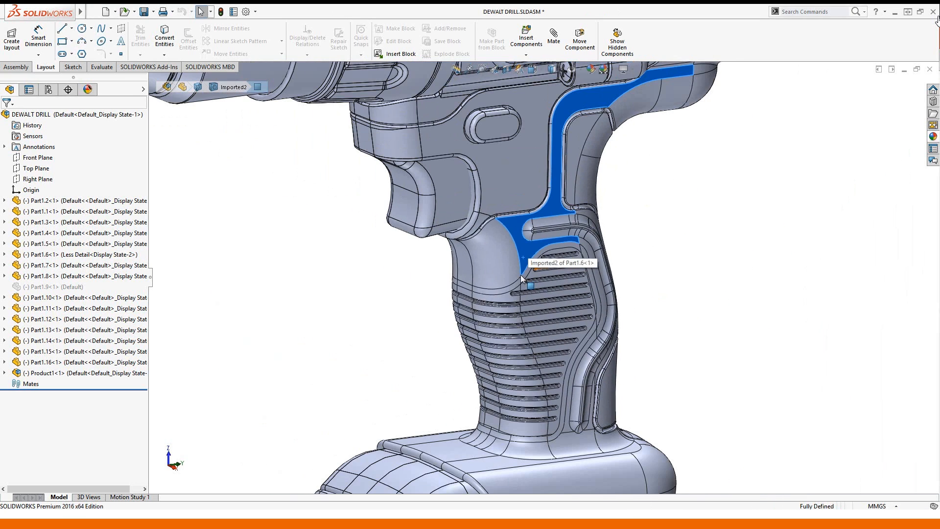
- Save the DEWALT DRILL assembly and modified Part1.6 with Save All
left_click(144, 11)
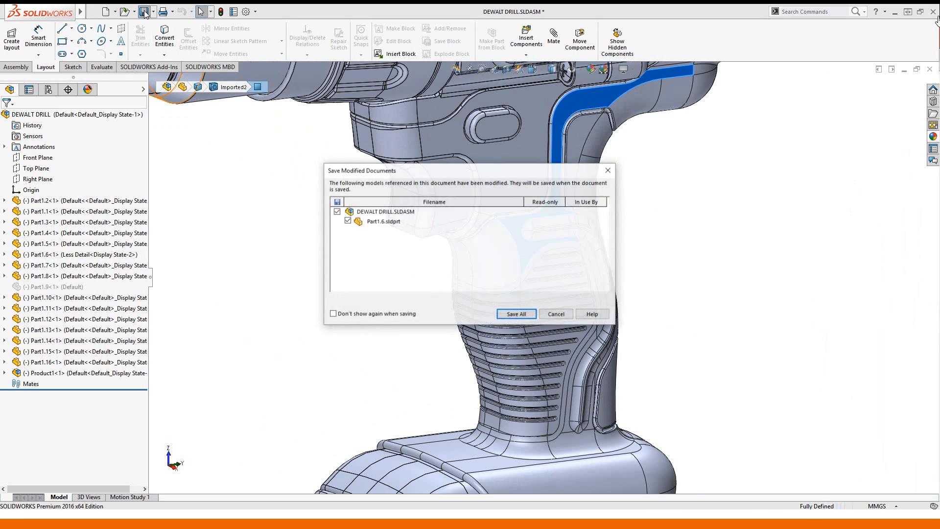
left_click(517, 314)
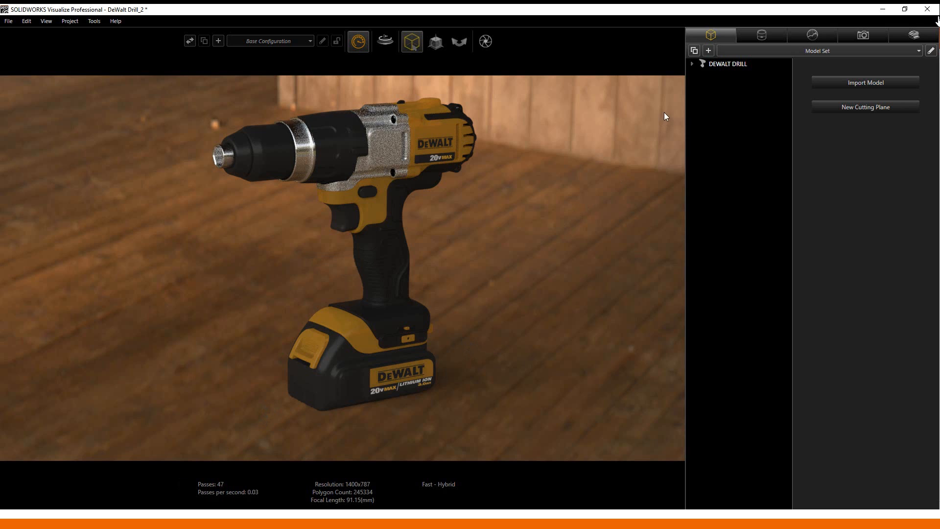
- Re-import the DEWALT DRILL model and add a new Default Camera 1 zoomed onto the grip
left_click(727, 64)
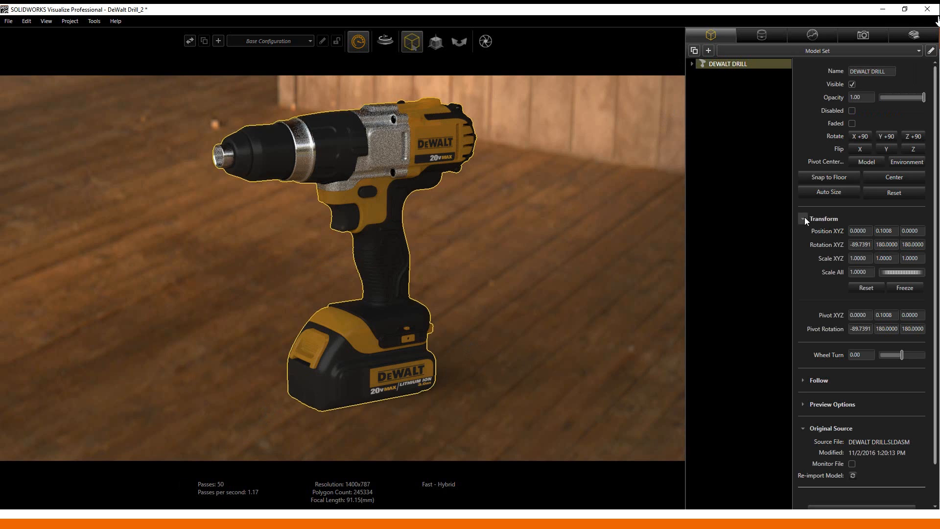
left_click(853, 475)
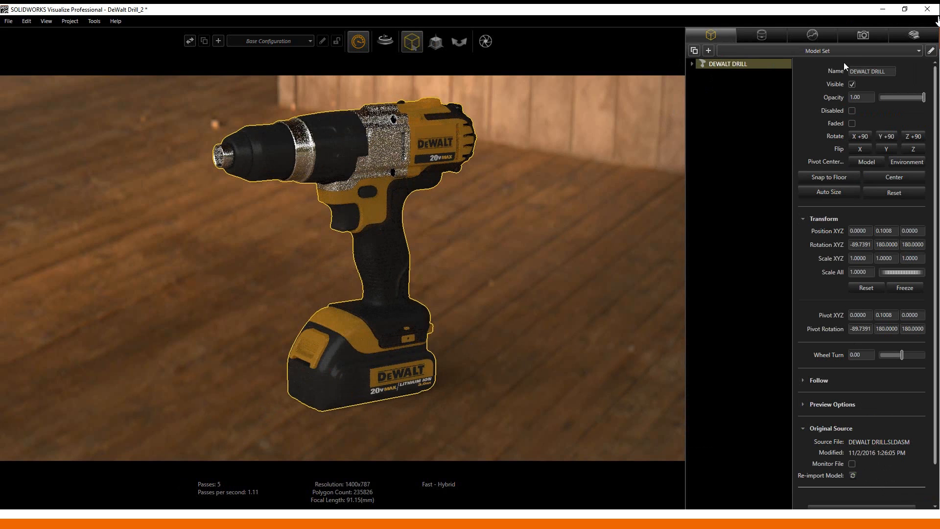
left_click(858, 36)
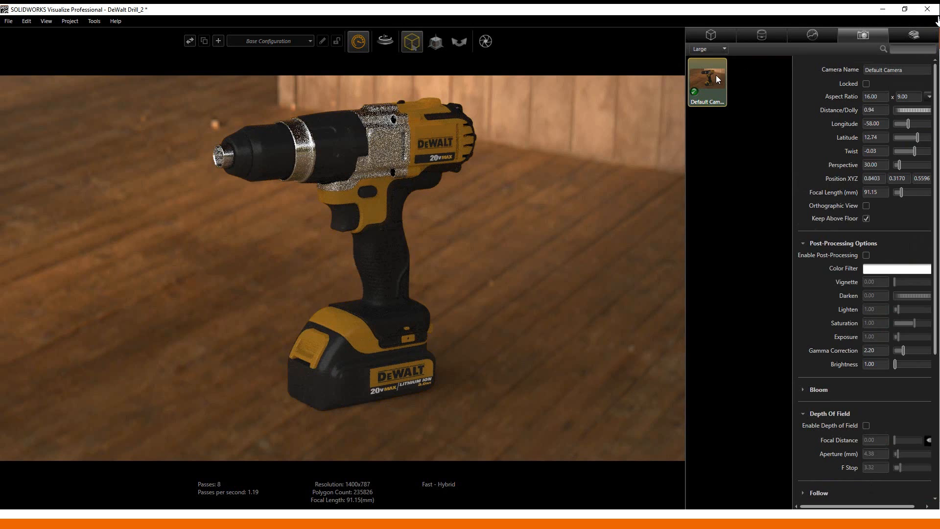
double_click(747, 97)
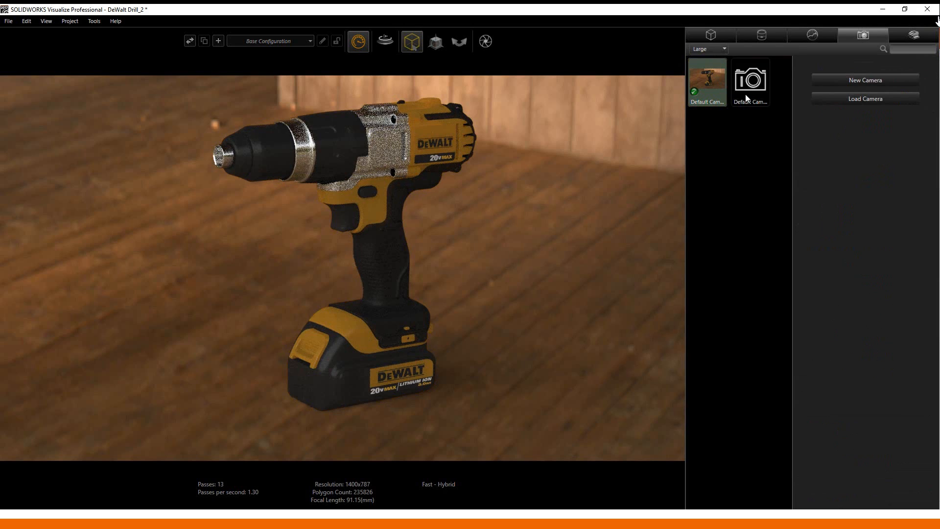
double_click(746, 98)
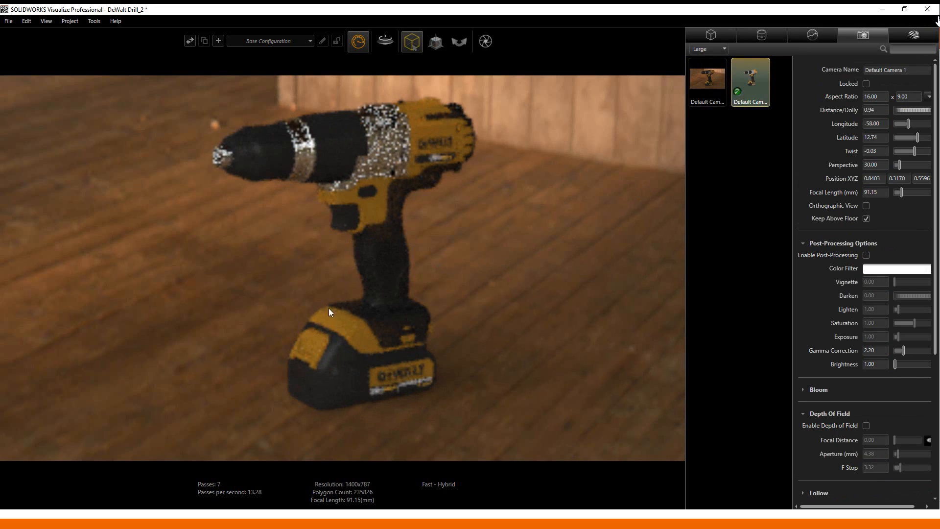
scroll(380, 264, "up", 6)
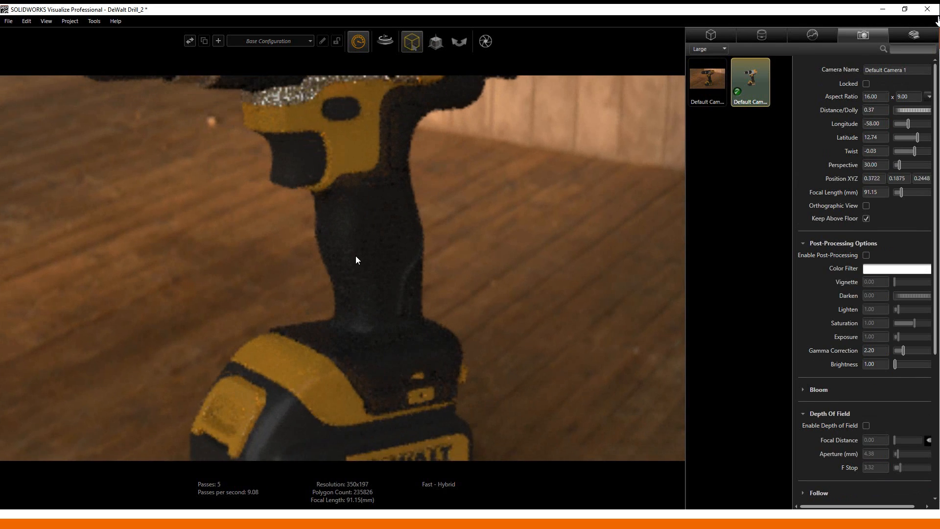
scroll(338, 245, "up", 2)
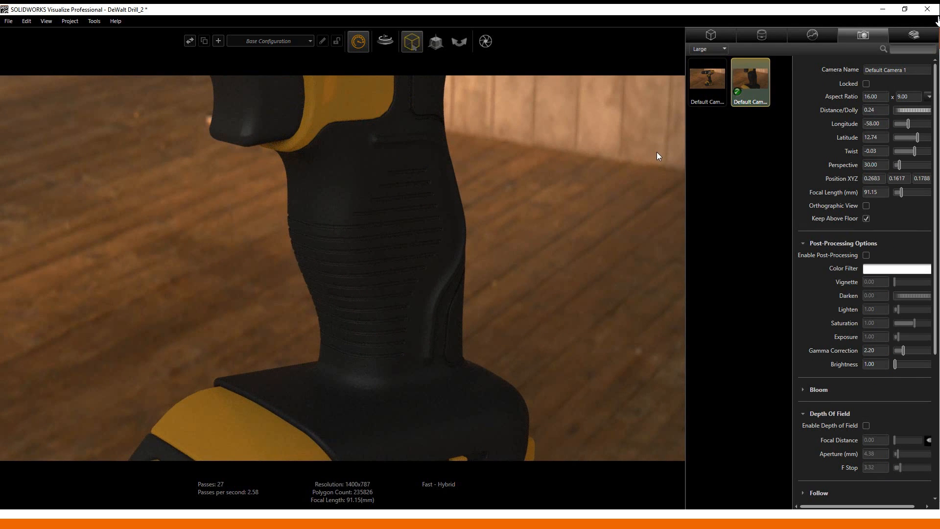
left_click(715, 39)
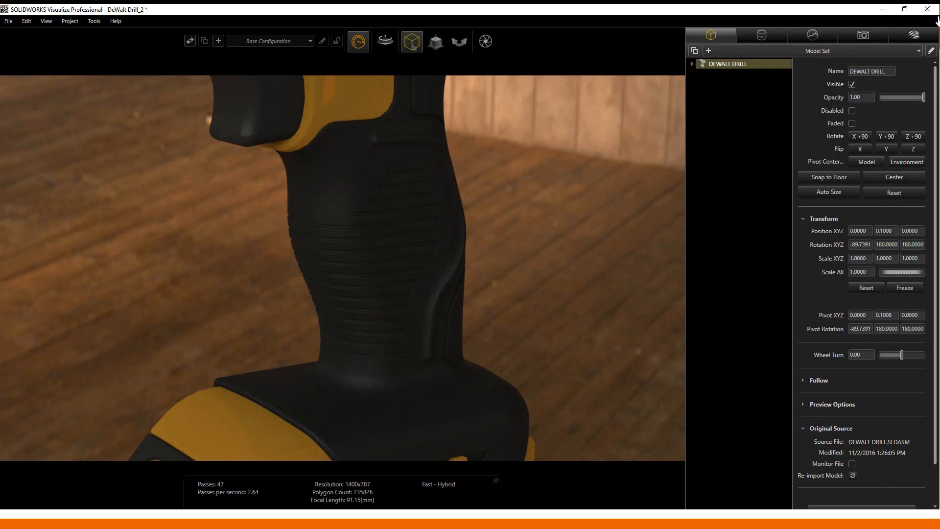
left_click(157, 518)
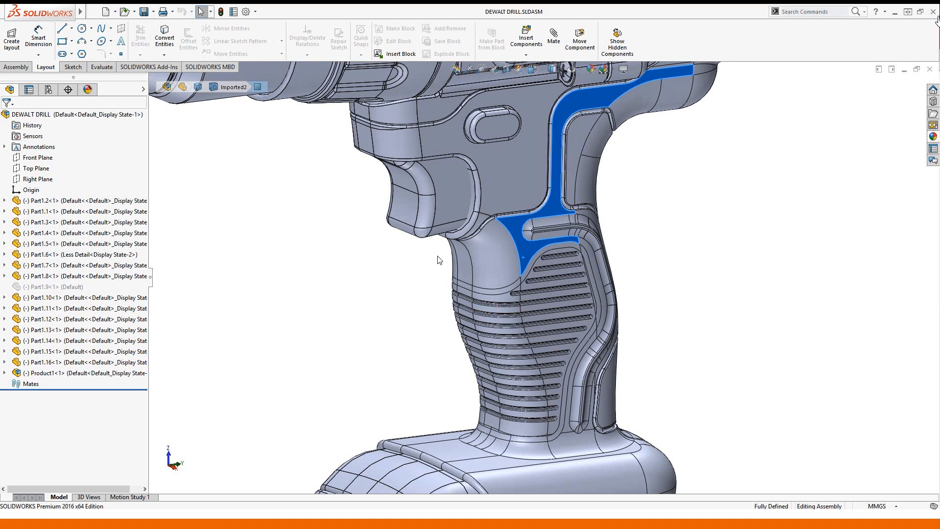
- Set Part1.6 back to the Even Less Detail display state
left_click(485, 260)
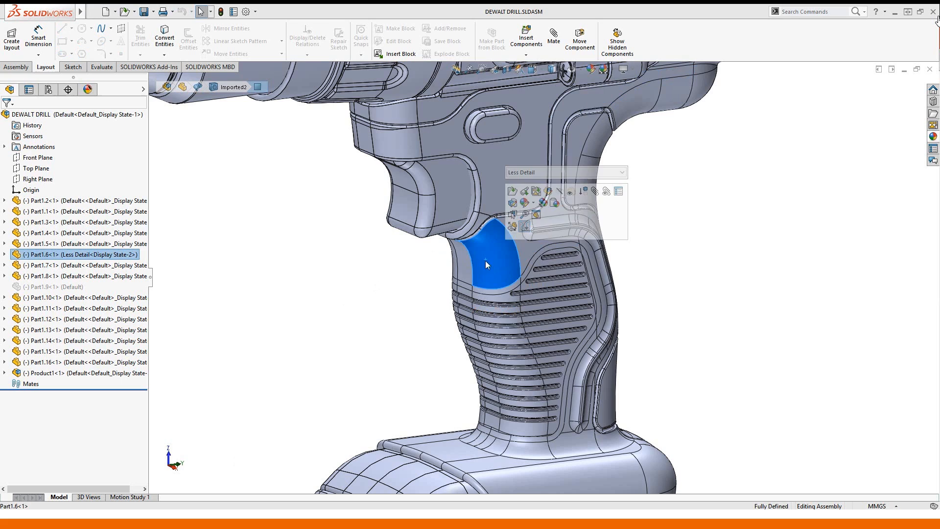
left_click(566, 172)
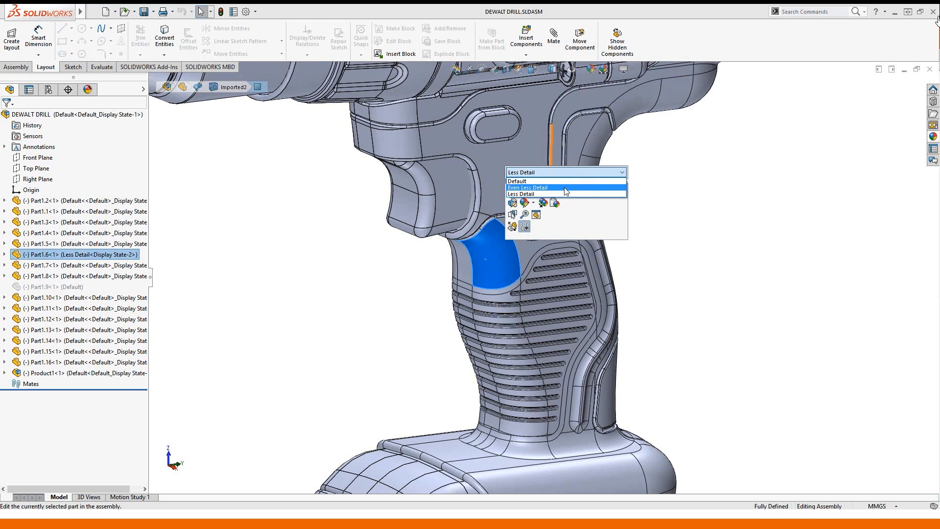
left_click(567, 188)
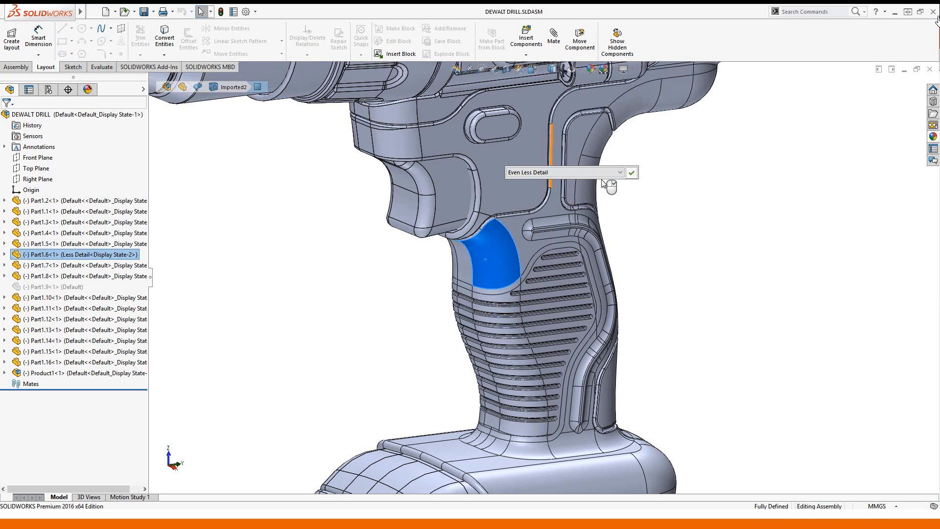
left_click(632, 173)
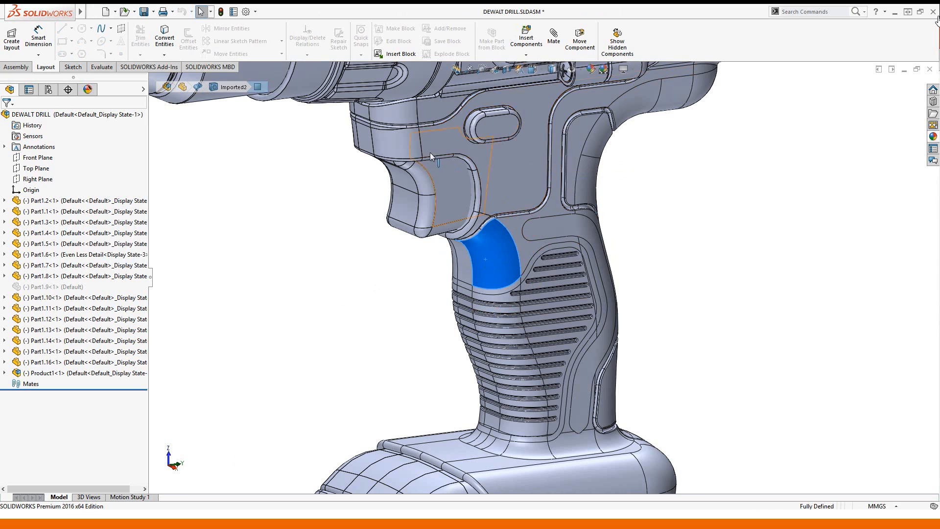
- Save all modified documents and switch over to Visualize with Alt+Tab
left_click(145, 11)
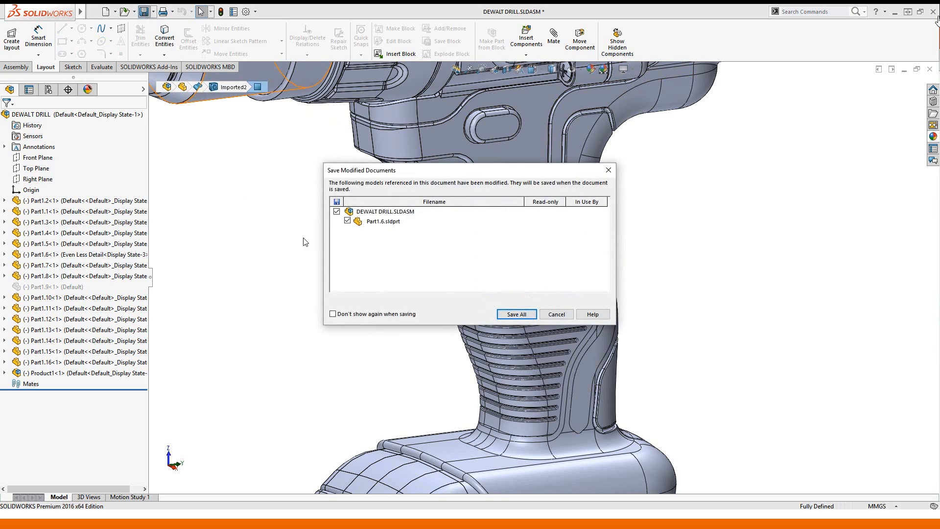
left_click(509, 317)
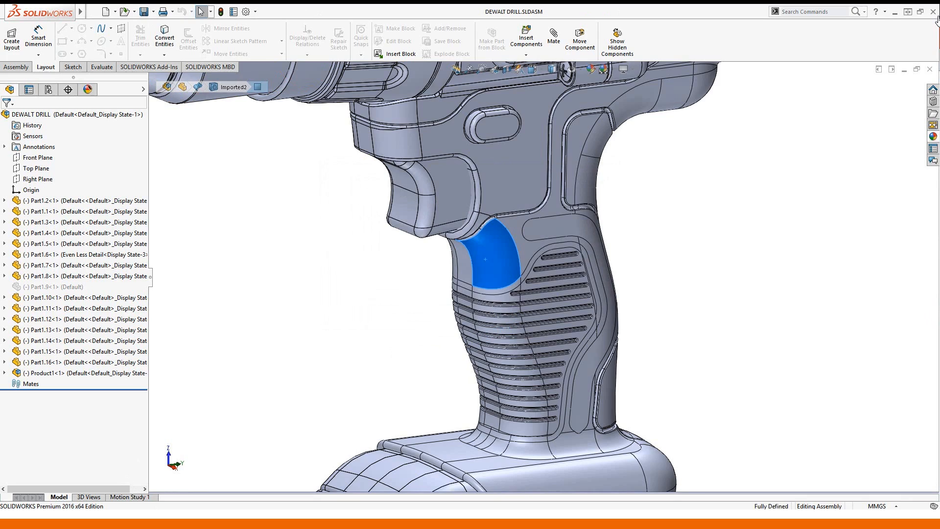
key("alt+Tab")
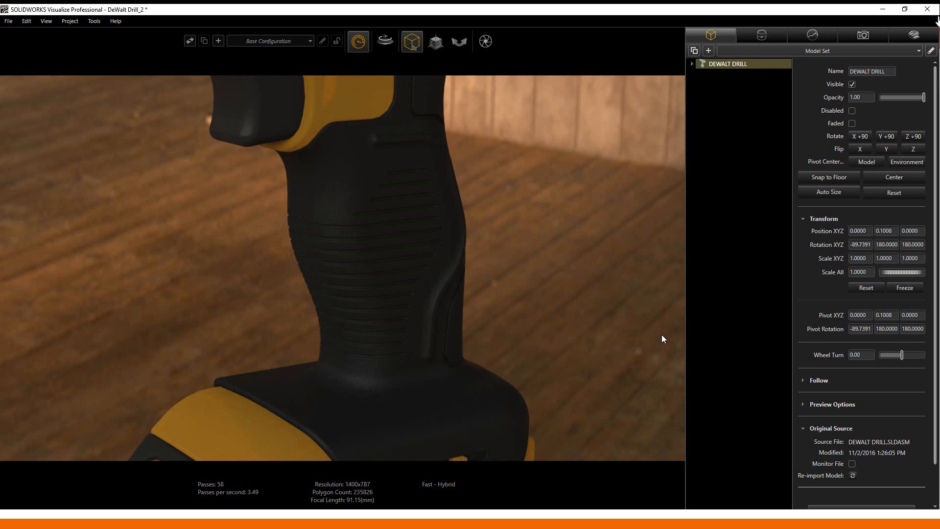
- Re-import the drill from the updated assembly and view it through the first Default Camera
left_click(853, 476)
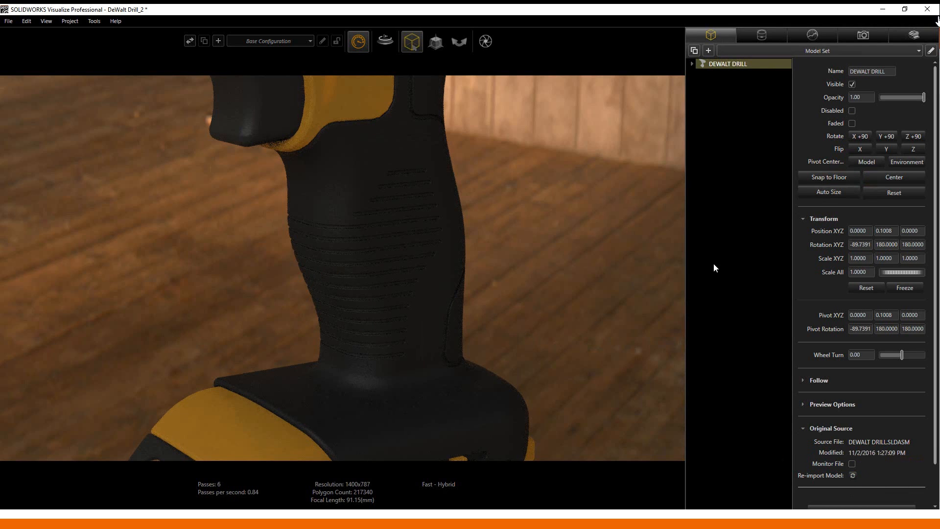
left_click(857, 35)
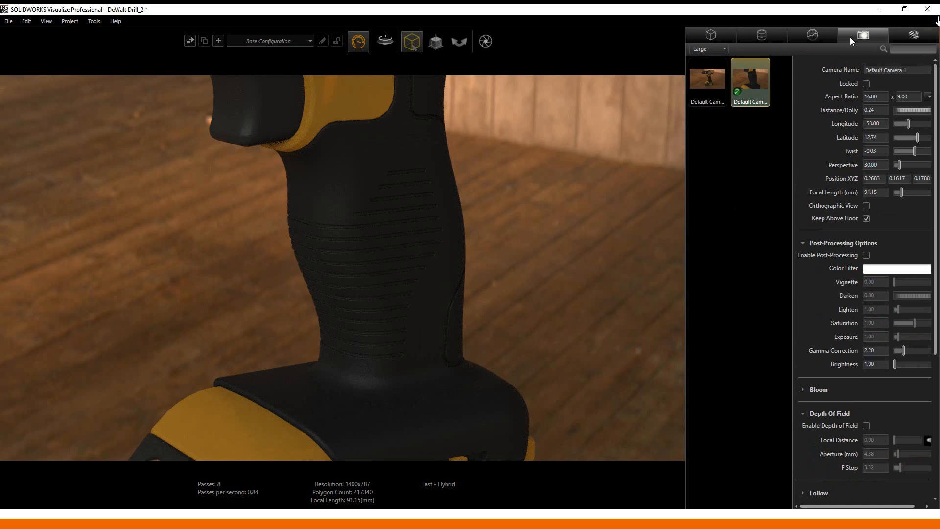
left_click(709, 83)
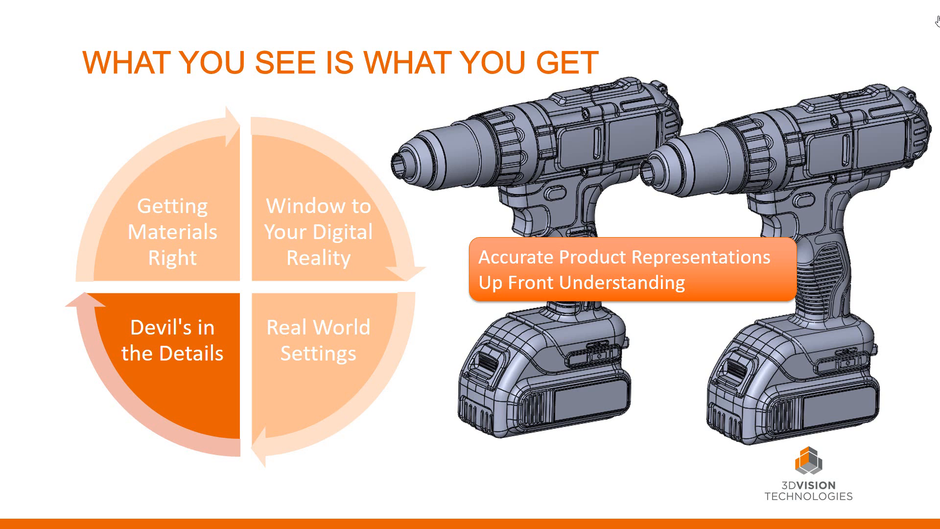
- Advance through the Getting Materials Right slide showing Brushed, Sandblasted and Cast Aluminum drills
key("Right")
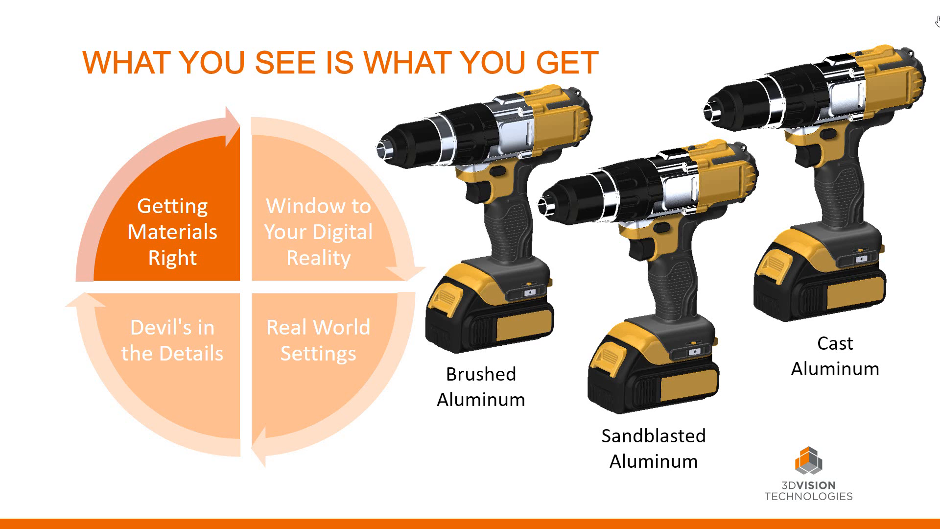
key("Right")
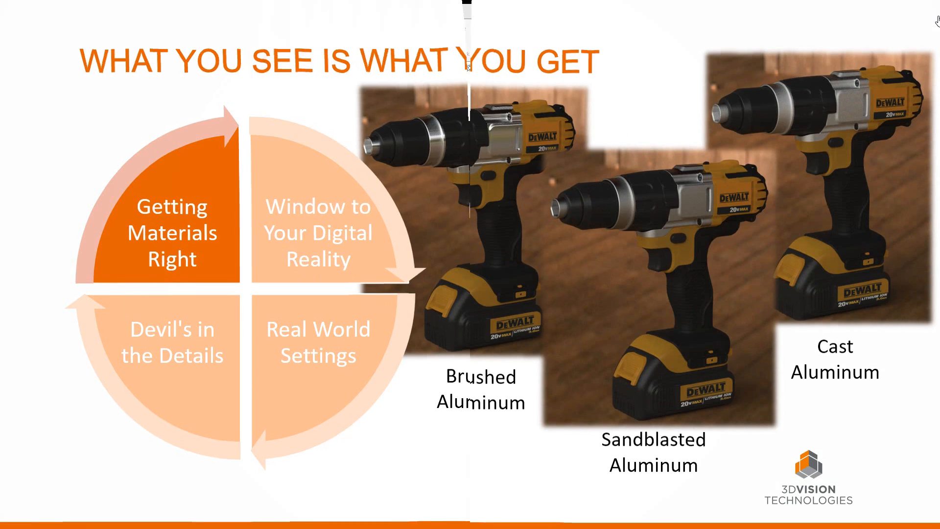
key("Right")
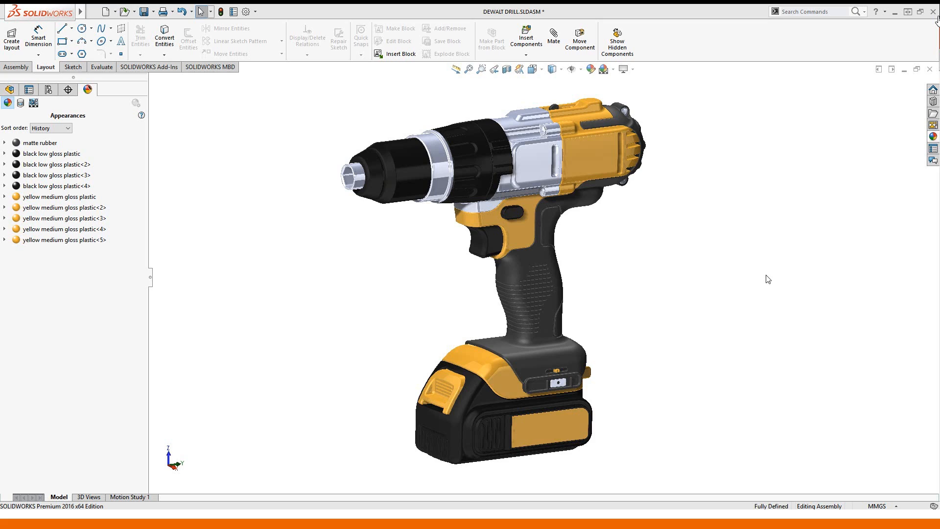
- Apply brushed aluminum from Metal > Aluminum appearances to the drill's side housing panel
left_click(932, 138)
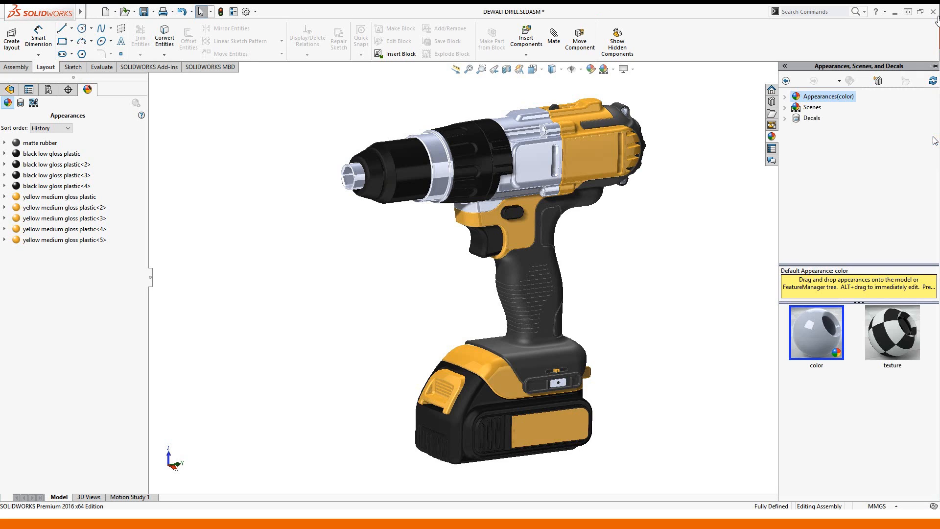
left_click(785, 97)
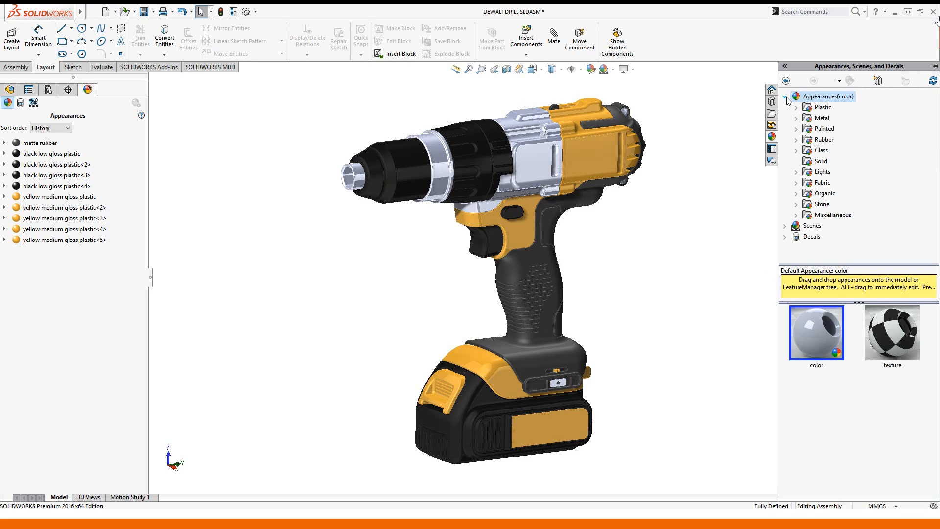
left_click(796, 118)
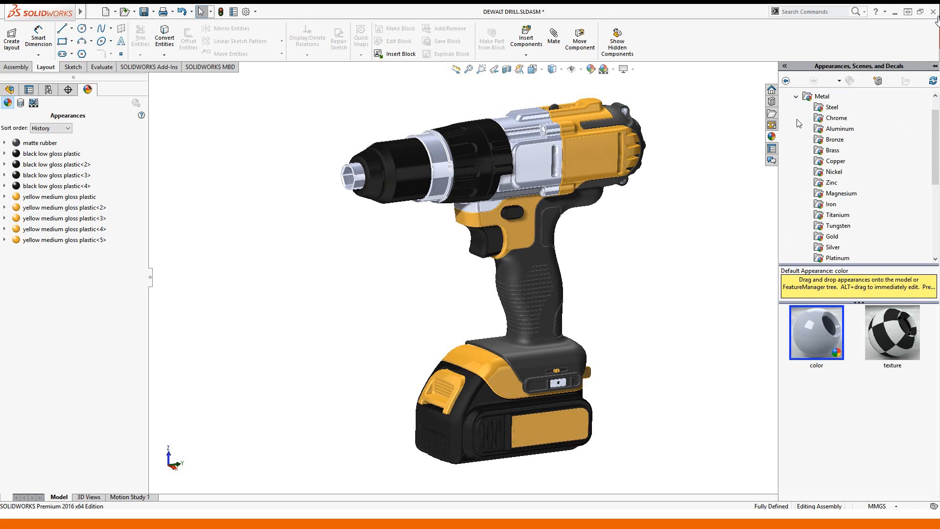
left_click(818, 129)
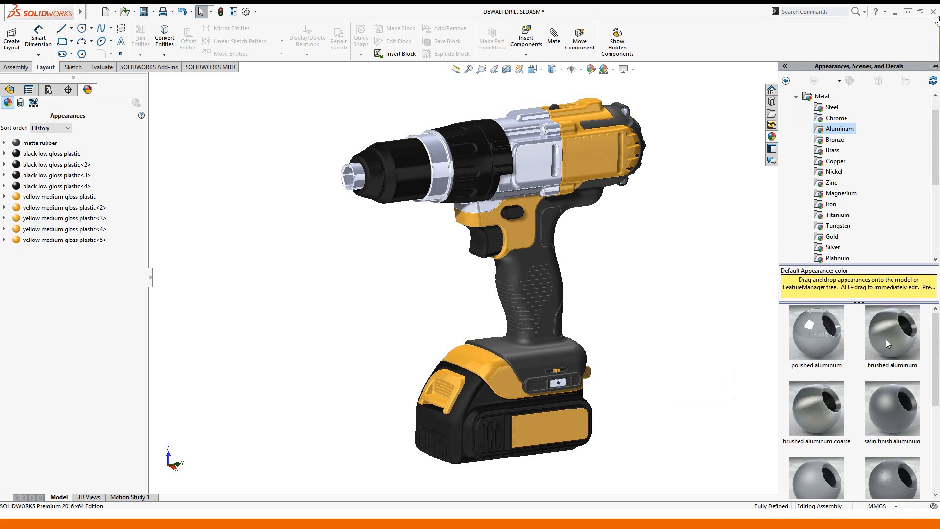
mouse_move(885, 339)
left_mouse_down()
mouse_move(612, 218)
mouse_move(529, 166)
left_mouse_up()
left_click(530, 167)
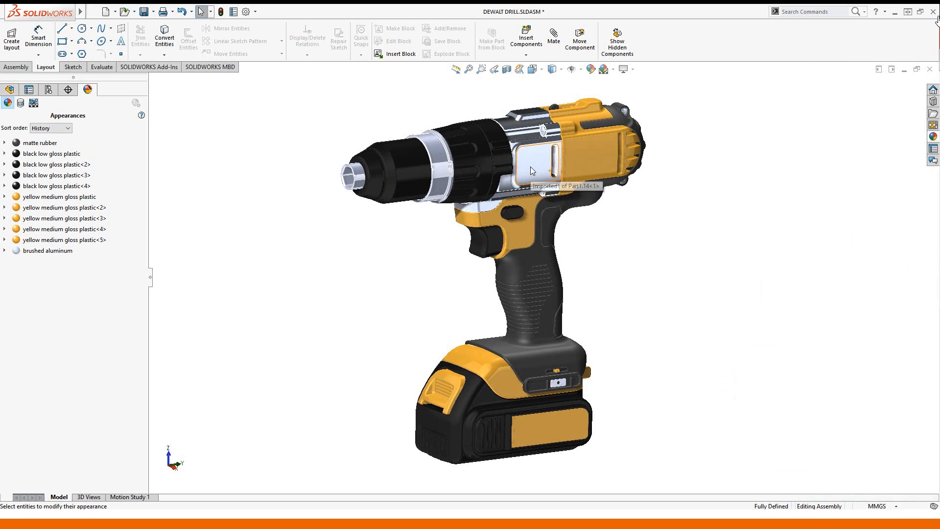
- Copy the panel's brushed aluminum appearance and paste it onto the chuck ring and front
left_click(531, 170)
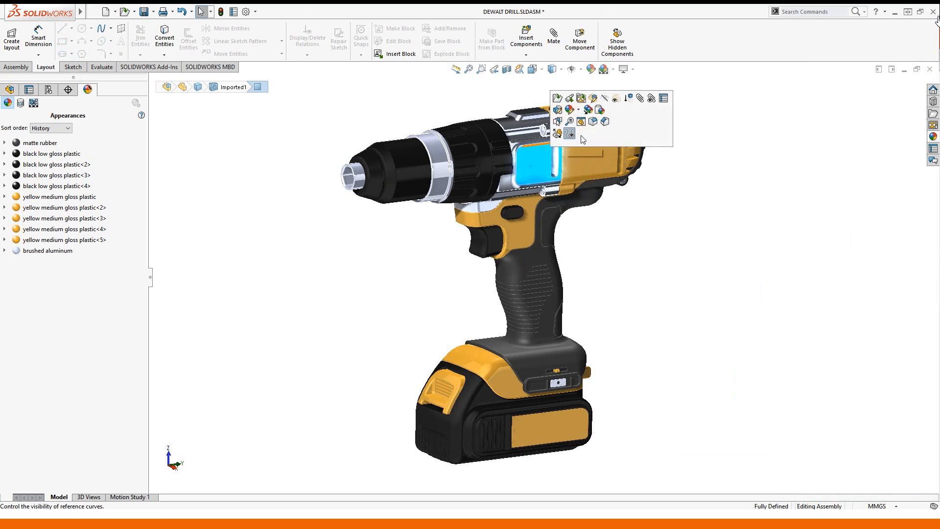
left_click(581, 122)
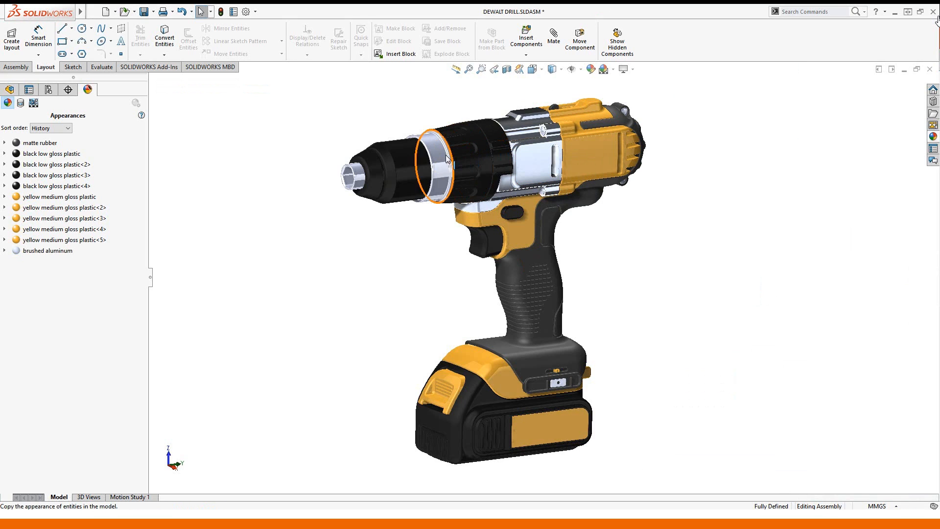
left_click(446, 157)
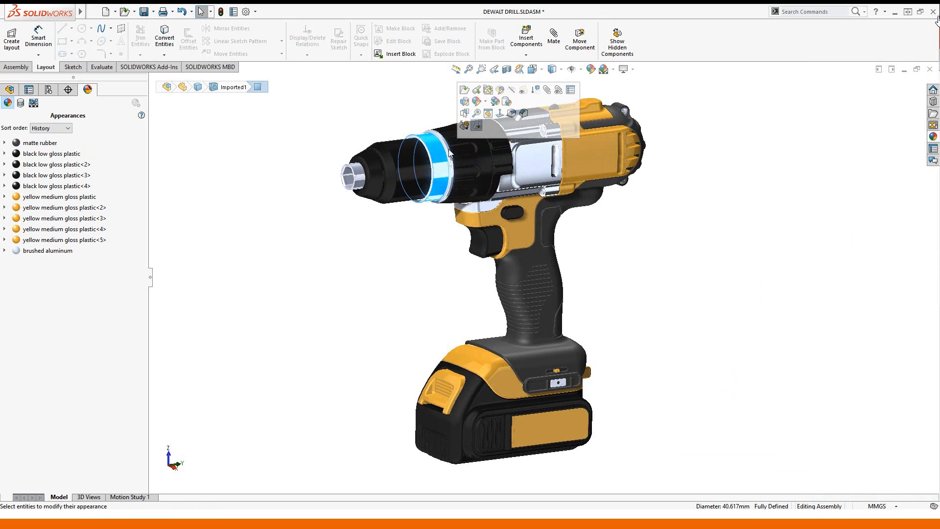
left_click(507, 103)
left_click(366, 169)
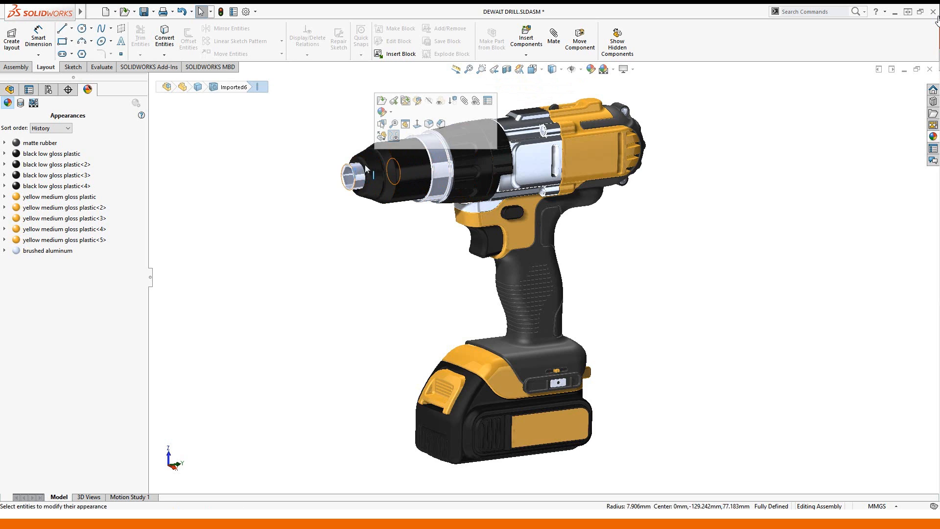
left_click(356, 176)
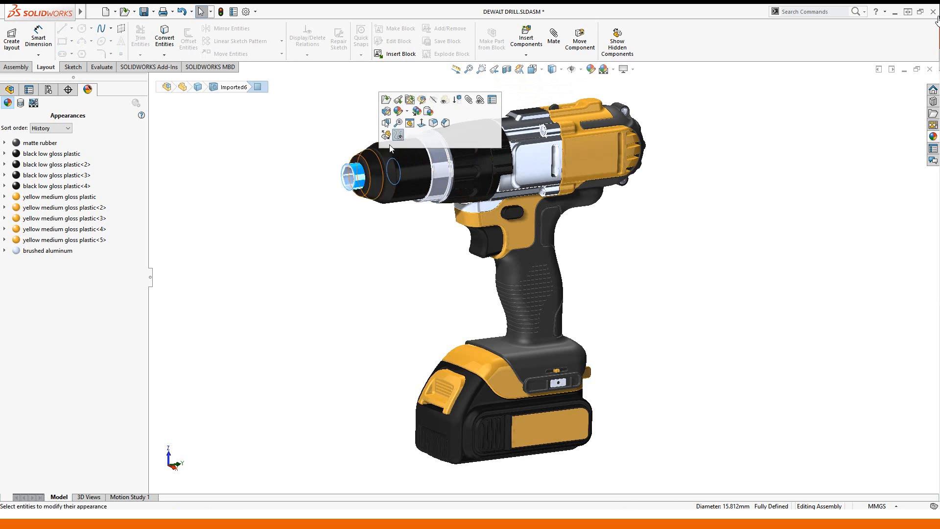
left_click(430, 116)
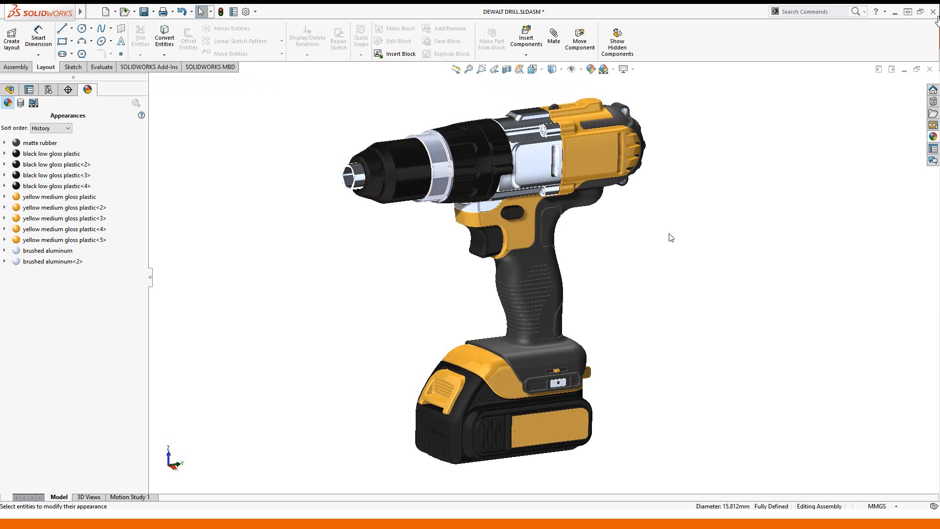
left_click(932, 138)
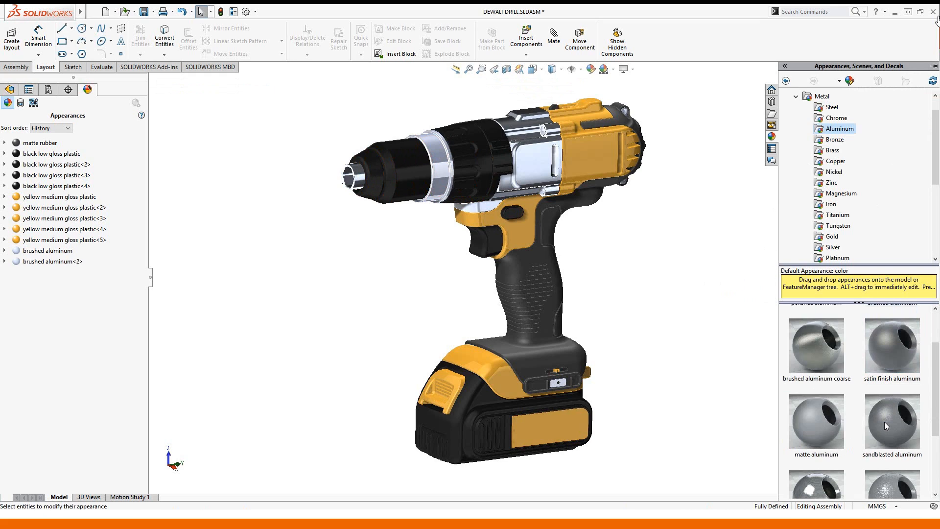
- Apply sandblasted aluminum to the housing panel and paste it onto the chuck ring and front
left_click_drag(884, 422, 536, 161)
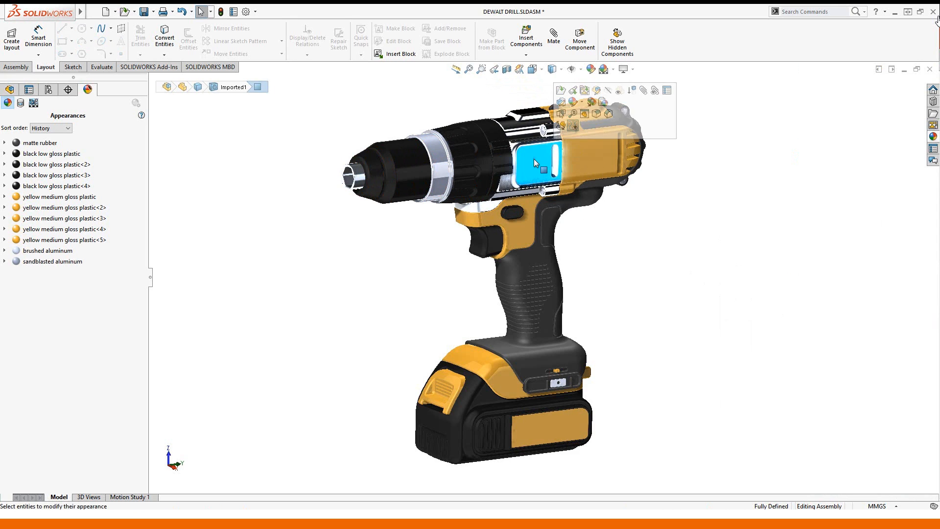
left_click(445, 171)
left_click(516, 117)
left_click(521, 120)
left_click(384, 172)
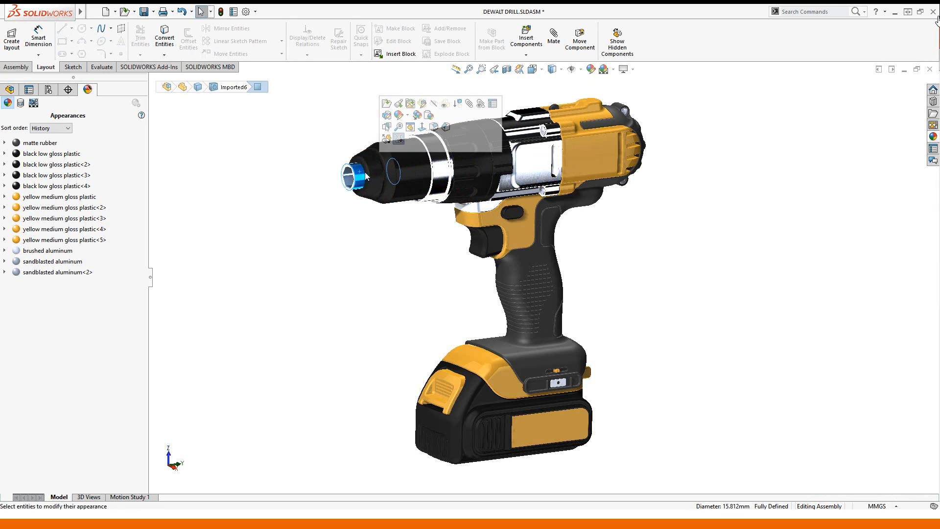
left_click(427, 118)
left_click(432, 120)
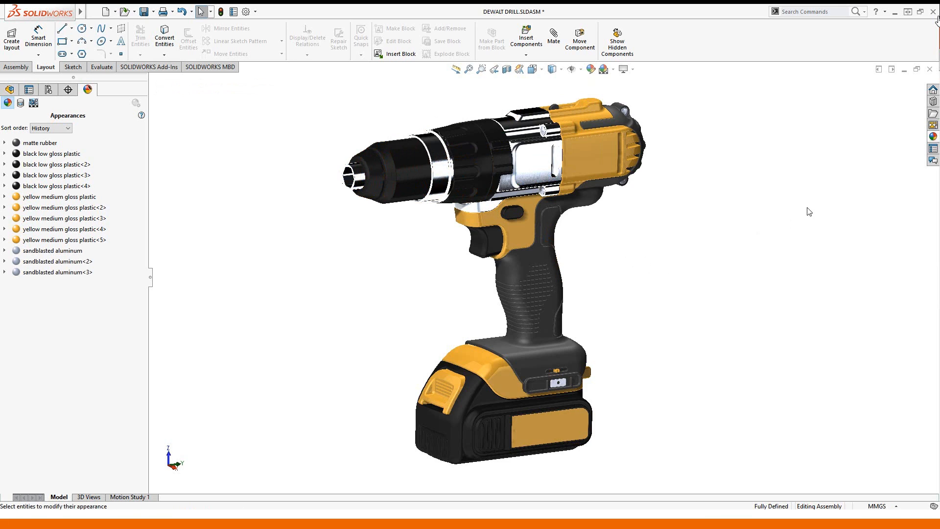
- Apply cast aluminum to the housing panel, chuck ring and chuck tip
left_click(933, 137)
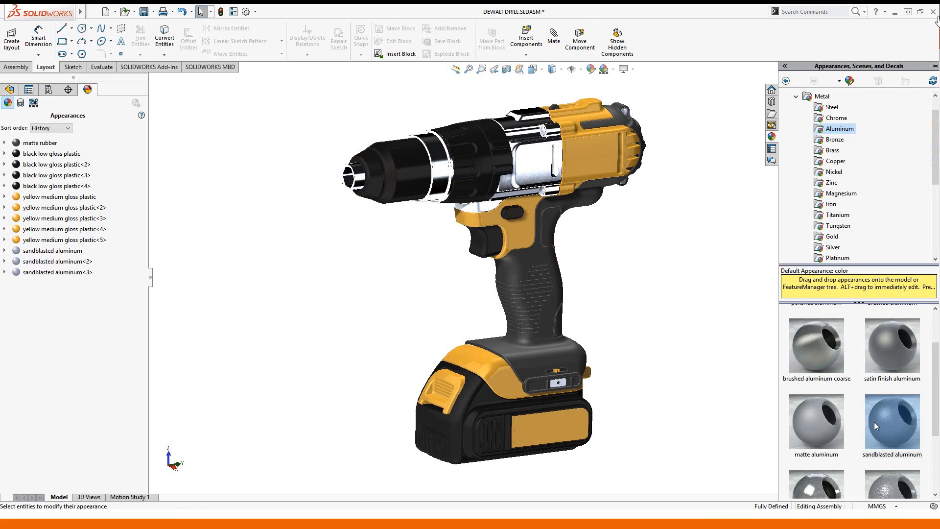
scroll(874, 418, "down", 3)
mouse_move(874, 416)
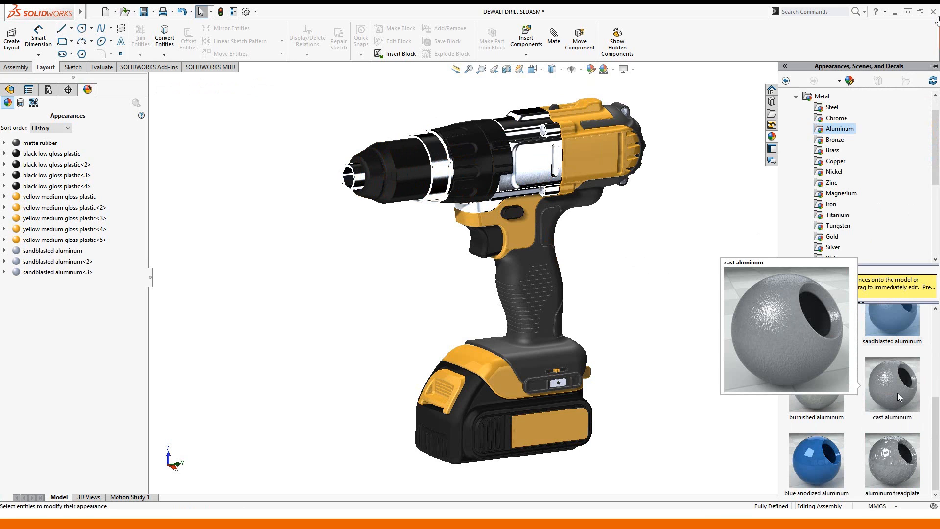
left_click_drag(897, 392, 536, 168)
left_click(538, 169)
left_click(442, 165)
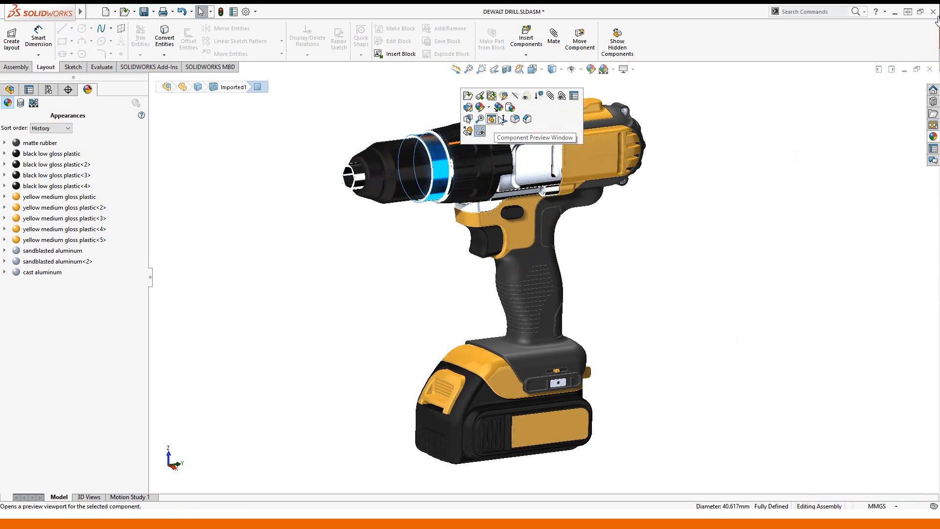
left_click(502, 119)
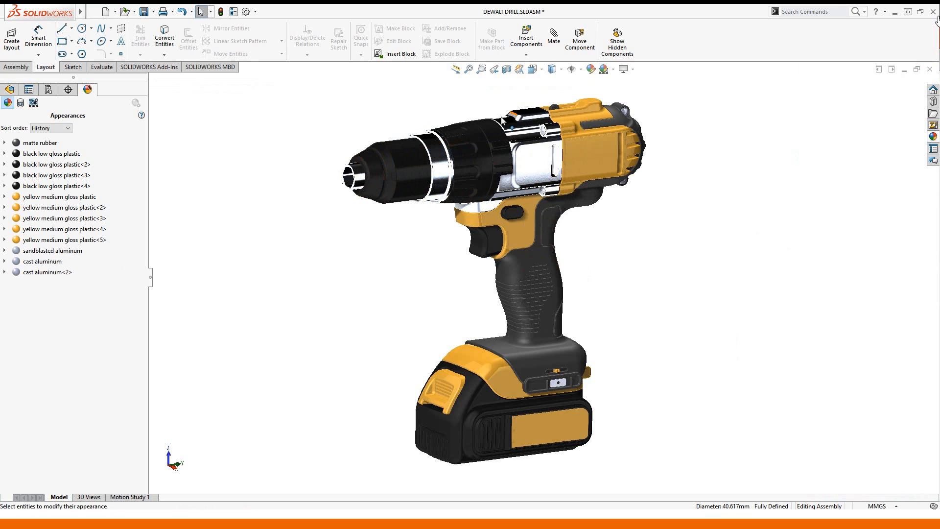
left_click(363, 173)
left_click(431, 120)
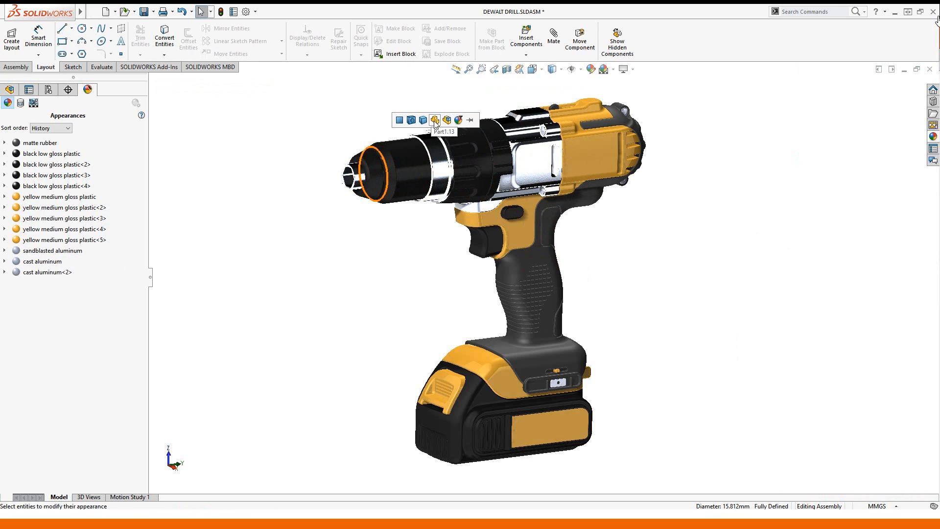
left_click(434, 121)
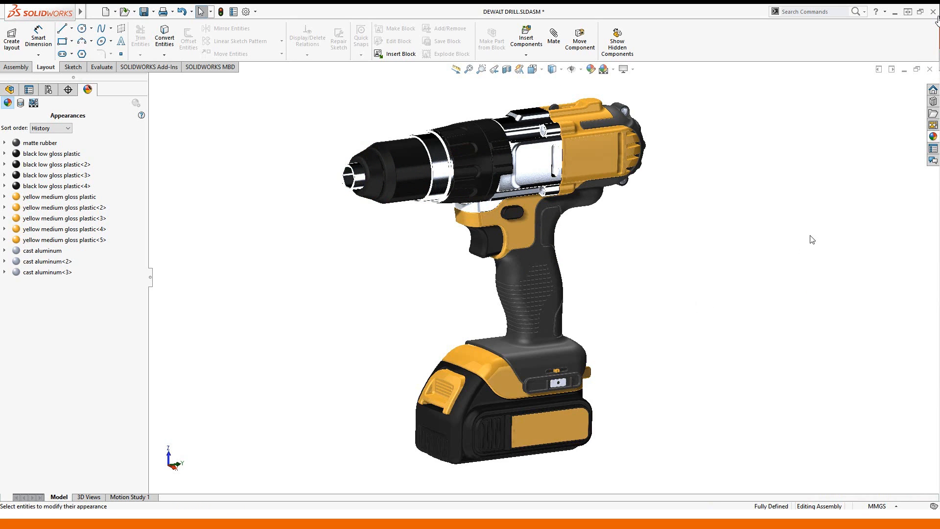
- Reapply brushed aluminum to the housing panel and paste it onto the chuck ring and tip
left_click(933, 138)
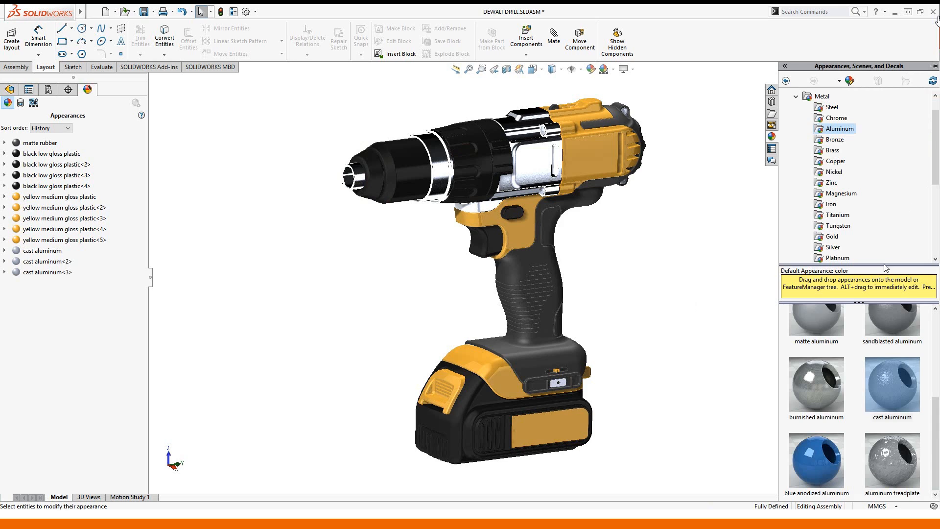
scroll(875, 343, "up", 3)
left_click_drag(892, 342, 539, 171)
left_click(541, 169)
left_click(541, 171)
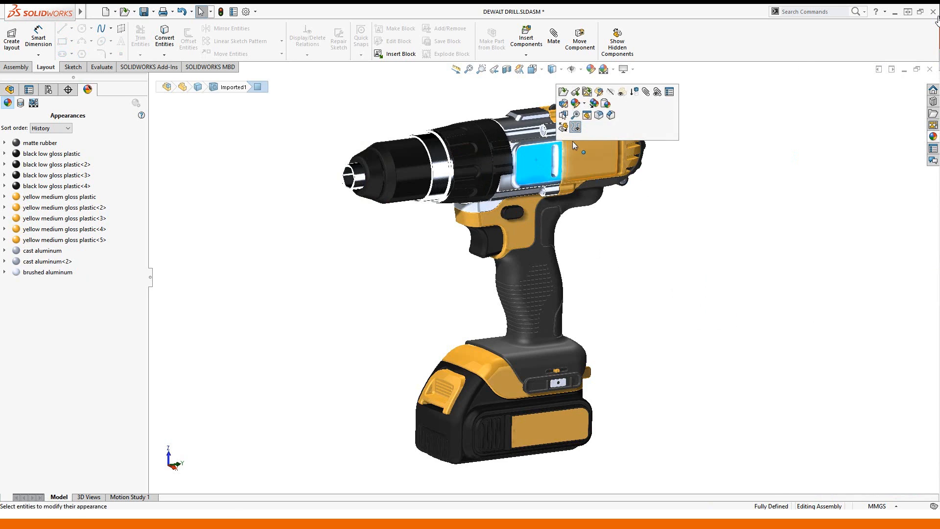
left_click(598, 110)
left_click(440, 180)
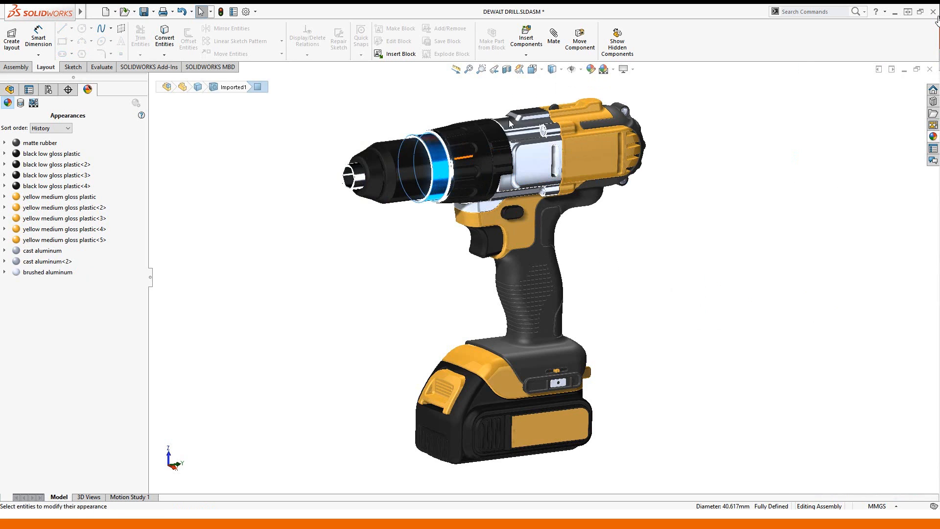
left_click(363, 177)
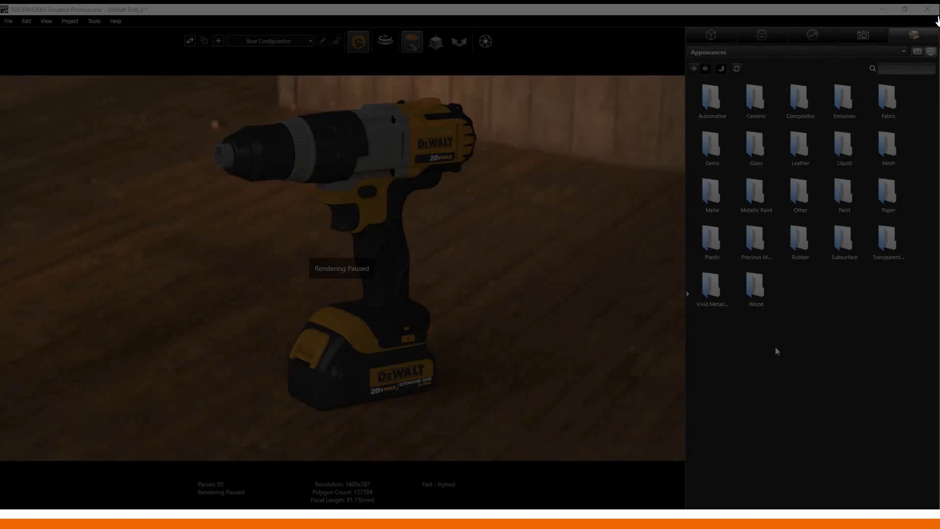
- From the Metal appearance library, drag Brushed Aluminum onto the gray collar and chuck tip
double_click(711, 196)
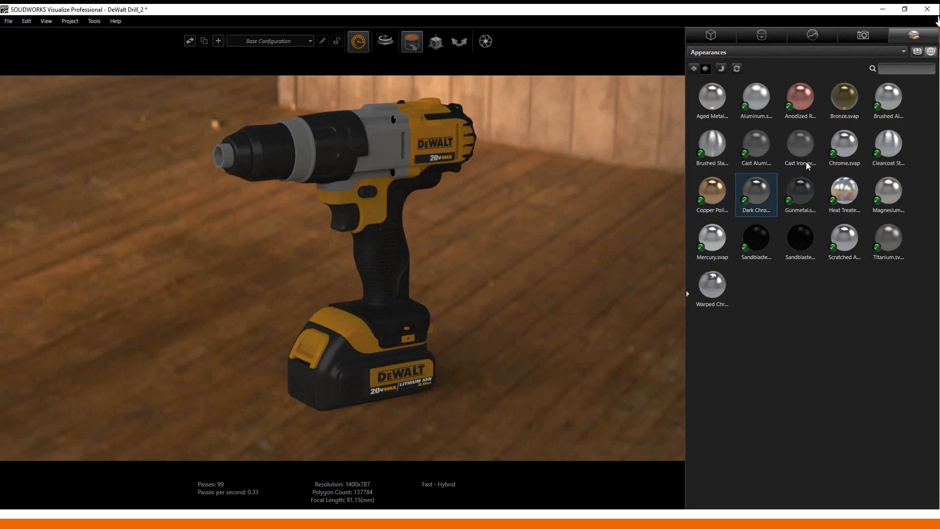
mouse_move(888, 97)
left_mouse_down()
mouse_move(635, 139)
mouse_move(376, 139)
mouse_move(707, 121)
mouse_move(309, 146)
left_mouse_up()
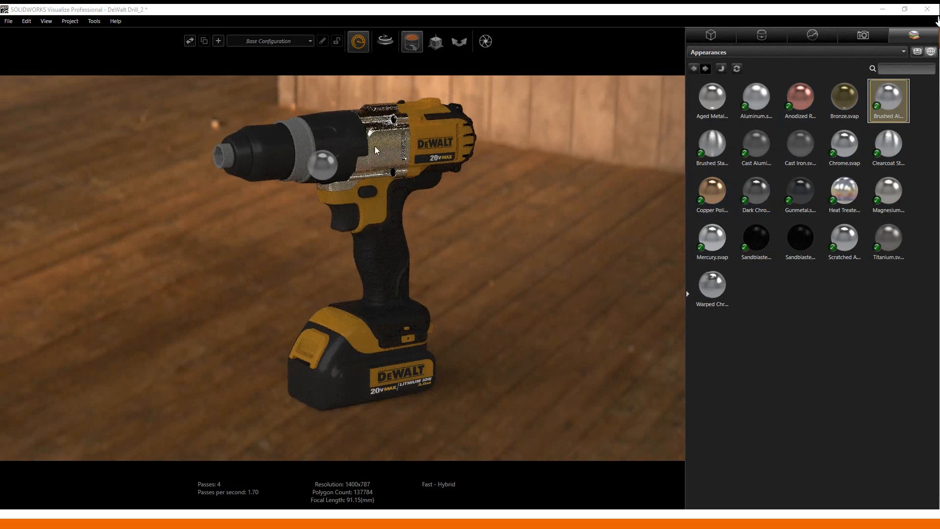
mouse_move(885, 99)
left_mouse_down()
mouse_move(439, 154)
mouse_move(227, 154)
left_mouse_up()
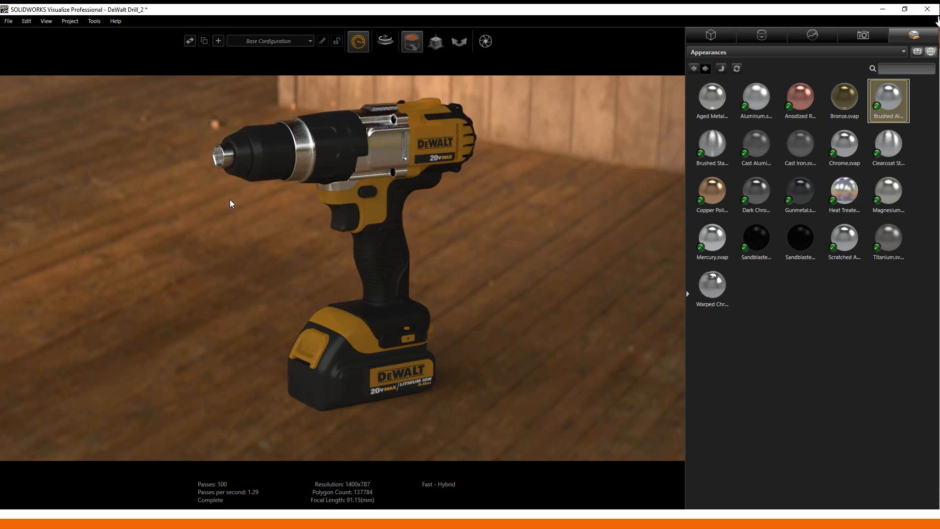
- Apply the Sandblasted Aluminum appearance to the drill housing and the chuck
left_click(761, 248)
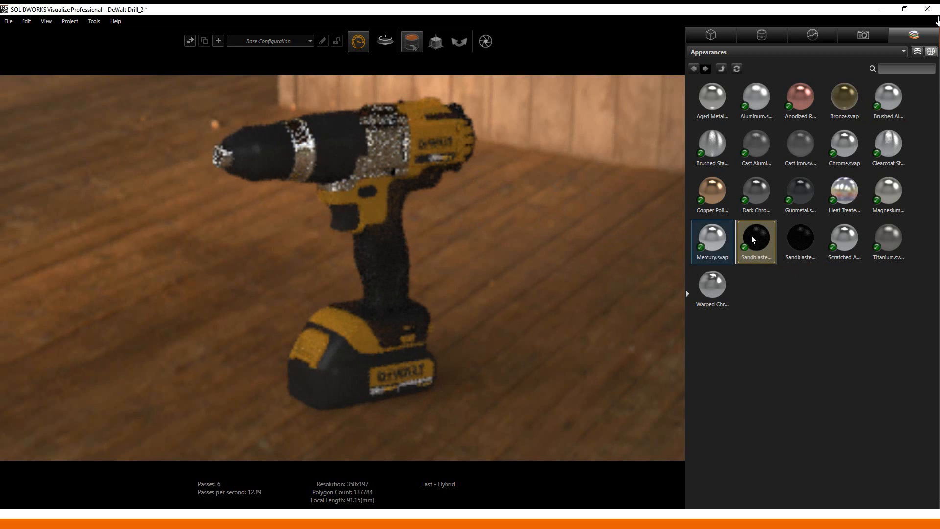
left_click_drag(751, 234, 302, 156)
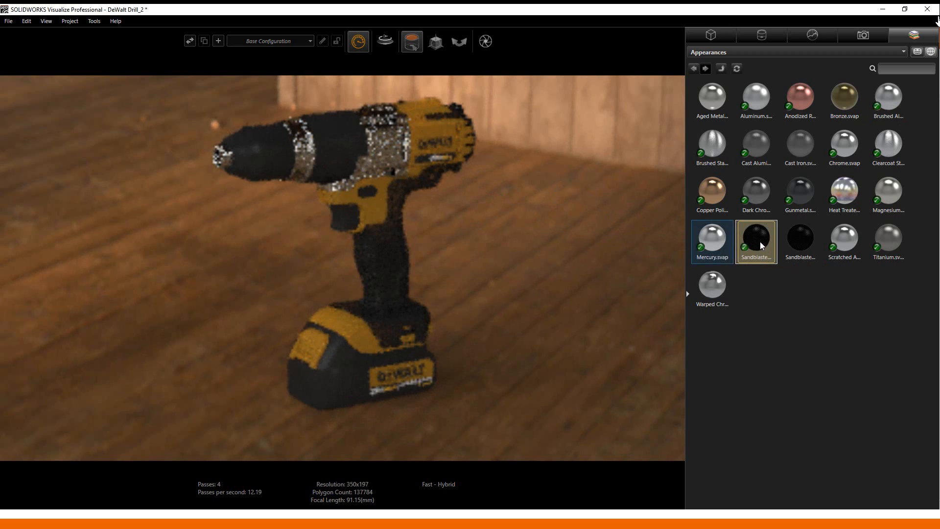
left_click_drag(756, 240, 223, 157)
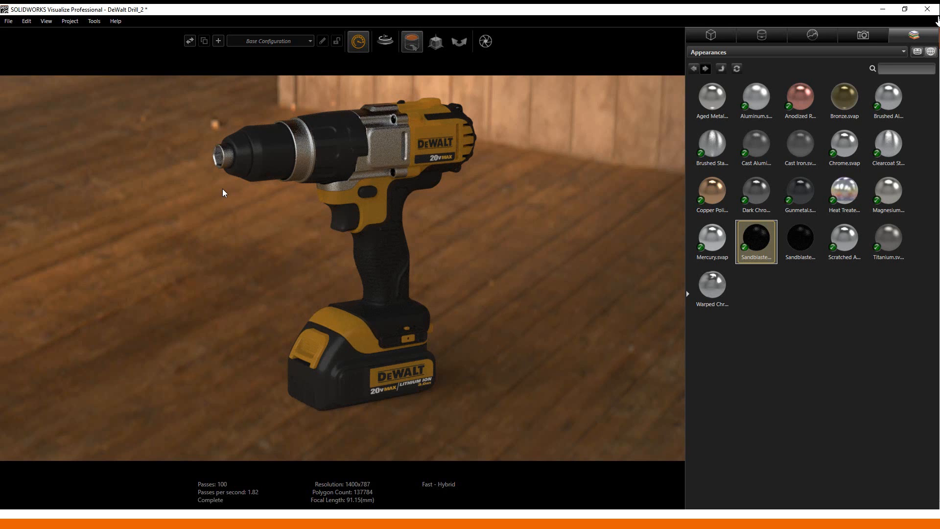
- Put Cast Aluminum on the drill housing and Brushed Stainless on the drill
left_click_drag(757, 147, 367, 139)
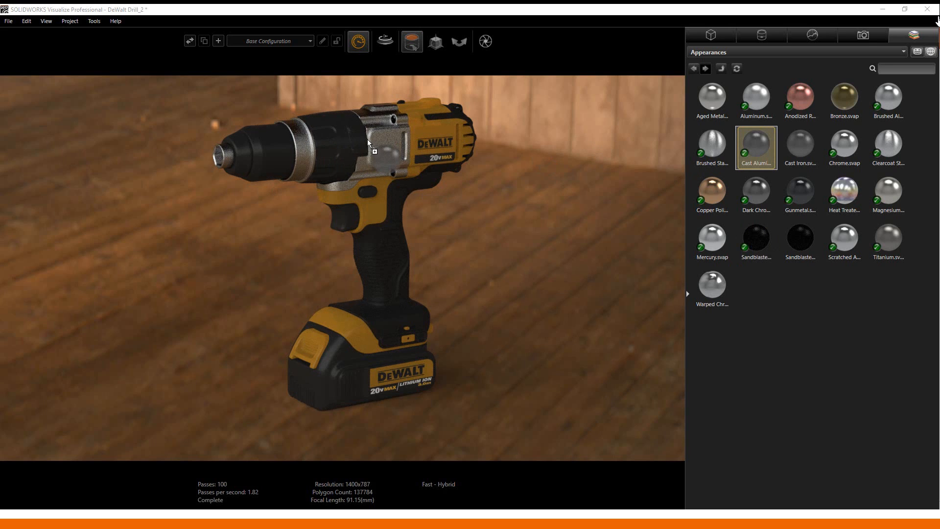
mouse_move(713, 147)
left_mouse_down()
mouse_move(533, 184)
mouse_move(225, 160)
left_mouse_up()
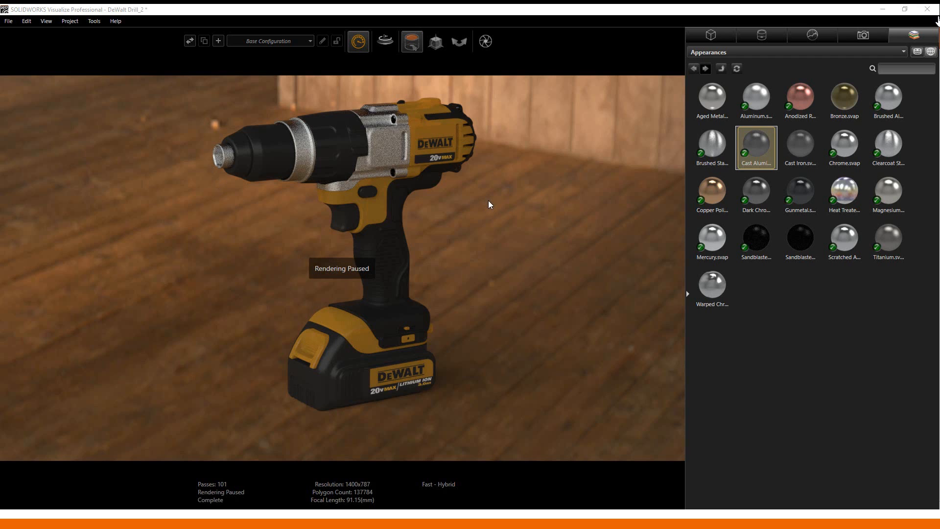
- Queue a 1920x1080 TIFF render named DeWalt Drill_cast at 500 passes, then hide the queue window
left_click(486, 42)
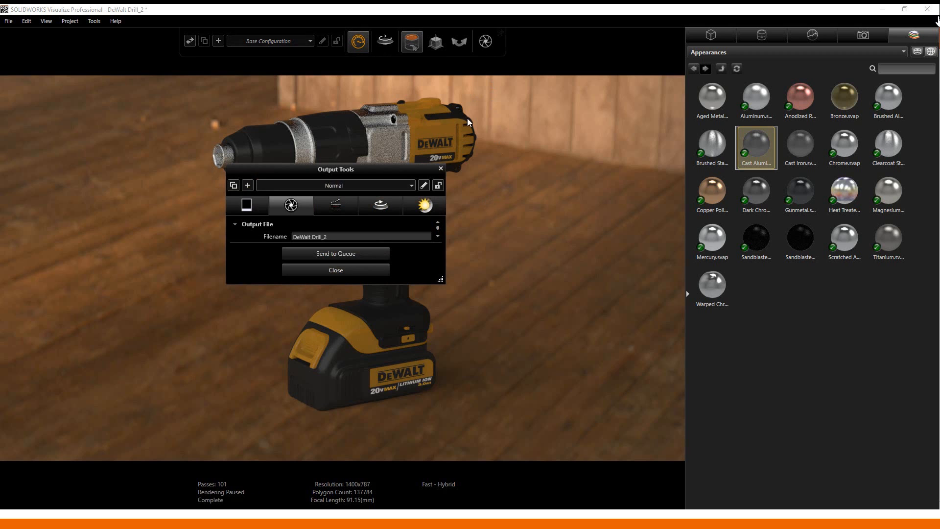
left_click_drag(442, 282, 470, 463)
left_click(339, 238)
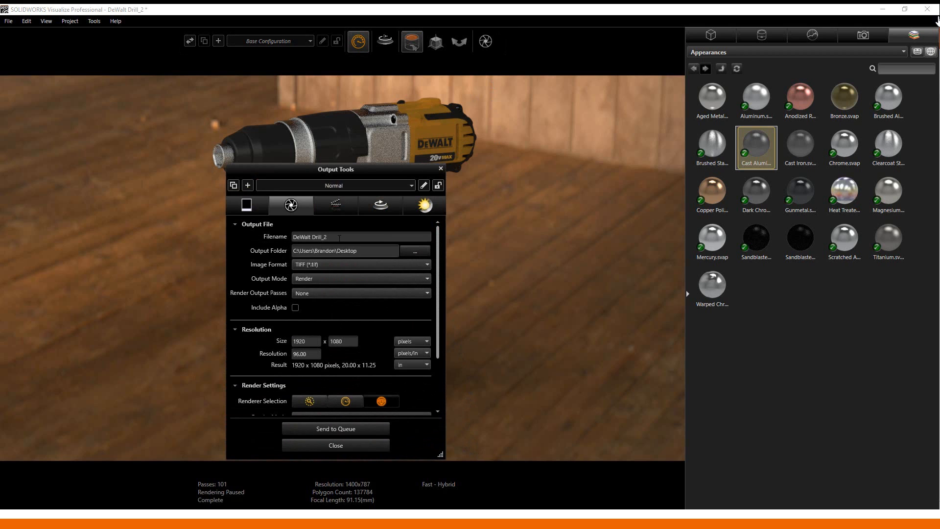
type("cast")
left_click_drag(436, 247, 436, 309)
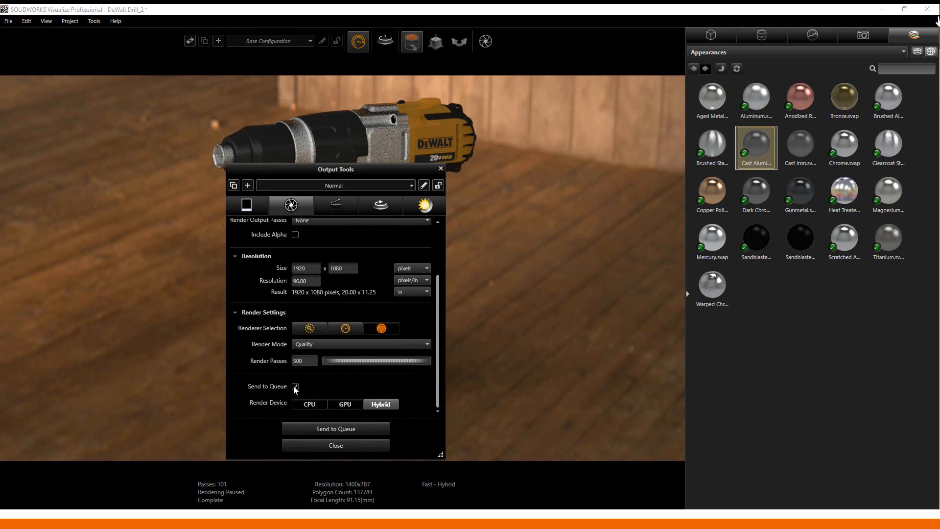
left_click(328, 429)
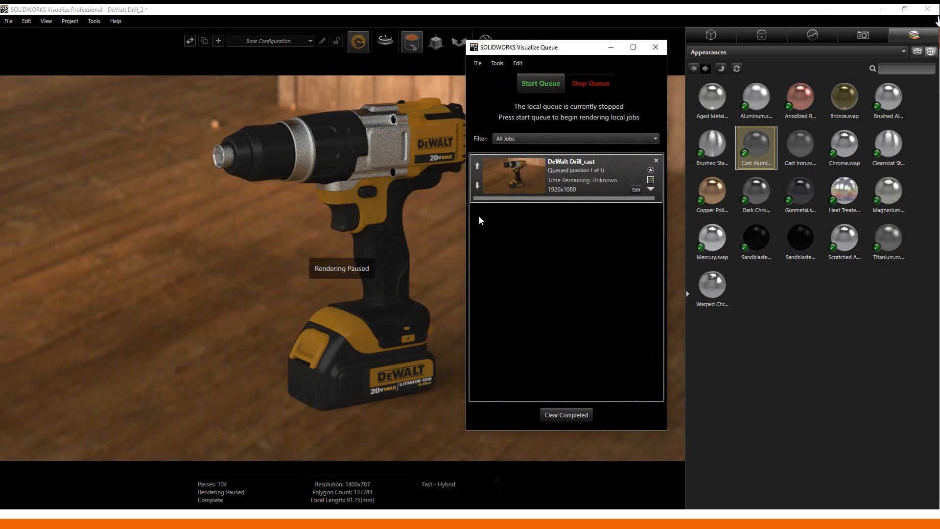
left_click(611, 48)
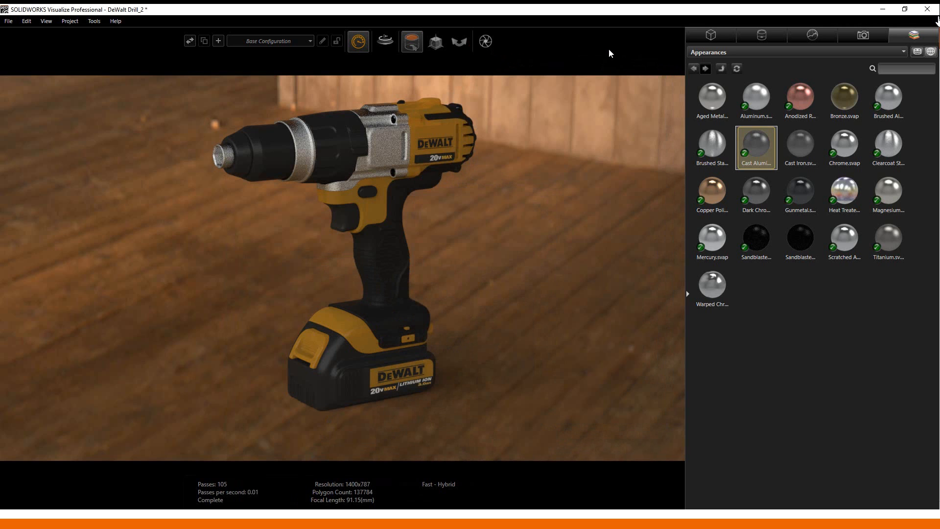
- Restore Brushed Aluminum on the housing and queue the render as DeWalt Drill_brushed
mouse_move(899, 92)
left_mouse_down()
mouse_move(393, 143)
mouse_move(454, 147)
mouse_move(363, 137)
mouse_move(225, 163)
left_mouse_up()
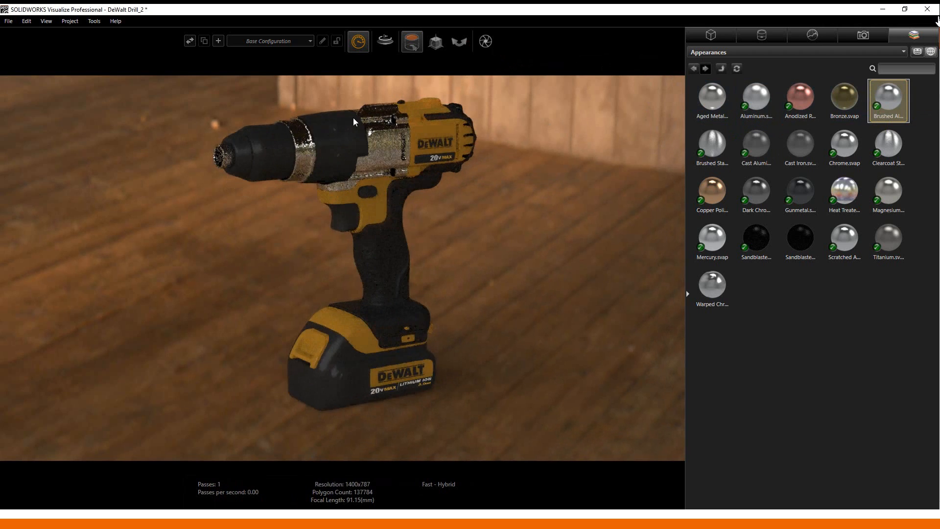
left_click(486, 41)
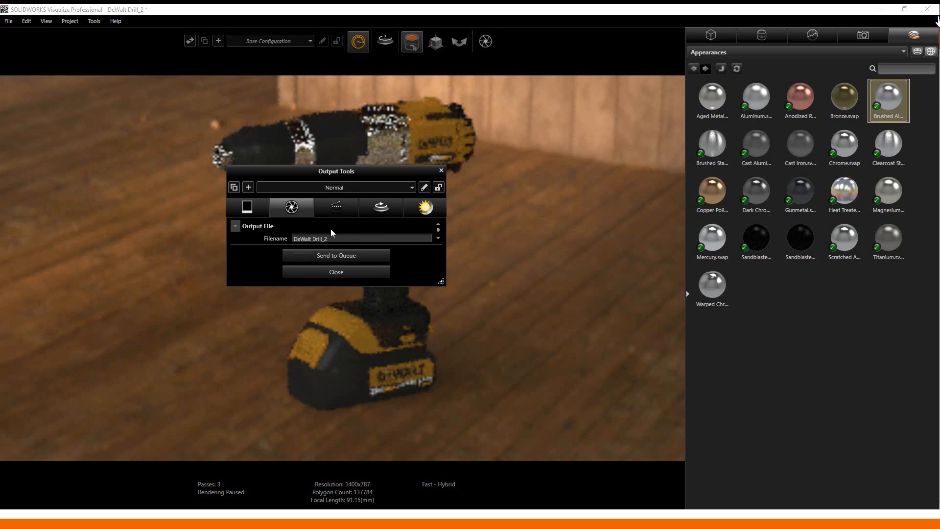
left_click(345, 239)
left_click(314, 252)
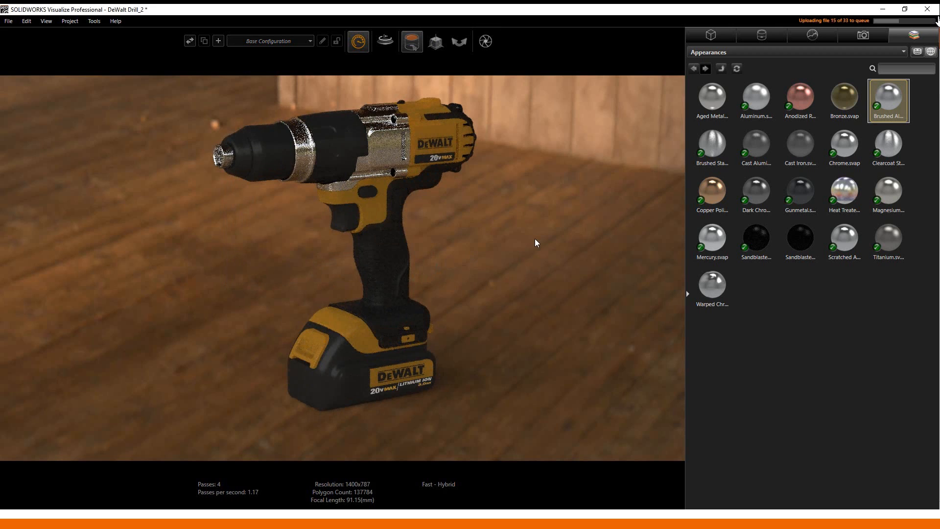
- Apply Sandblasted Aluminum to the drill body, the silver ring and the chuck
left_click_drag(747, 239, 383, 143)
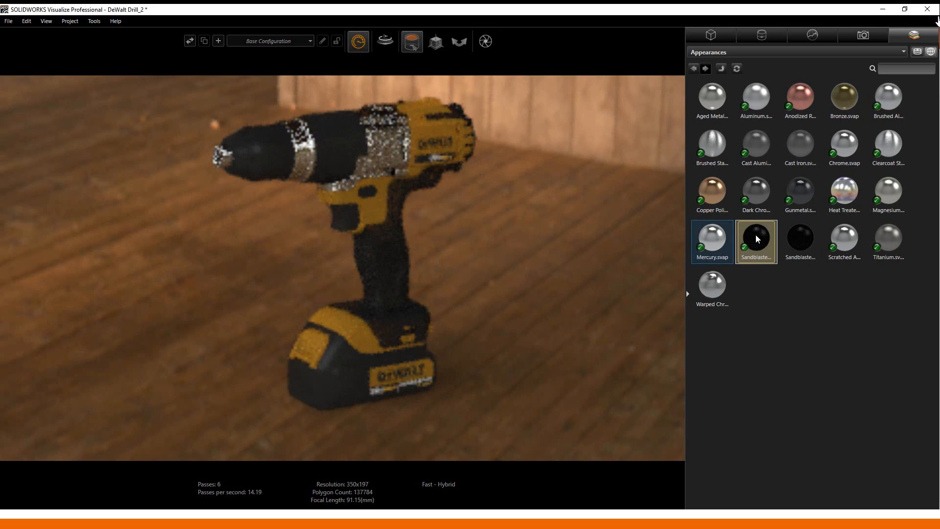
left_click_drag(756, 235, 301, 152)
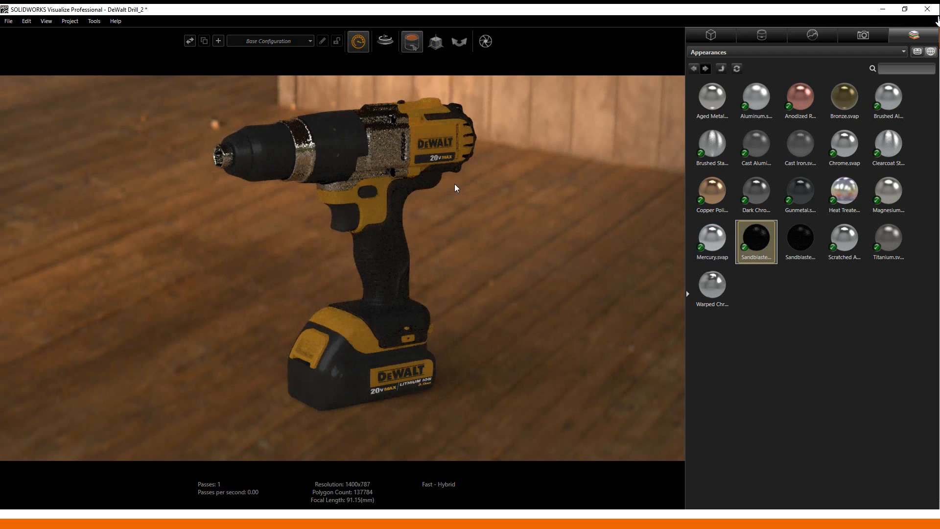
left_click_drag(749, 233, 224, 158)
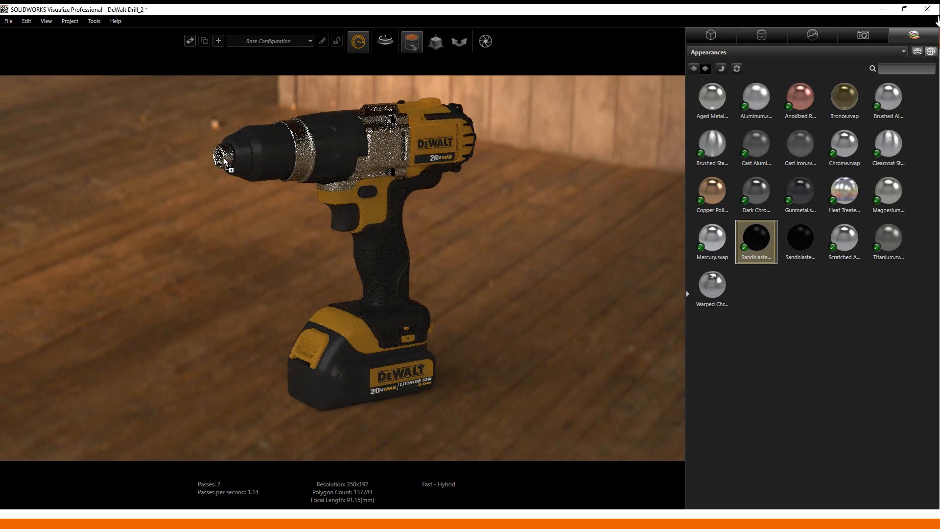
- Add the sandblasted render as DeWalt Drill_2 and start rendering all three queued jobs
left_click(486, 41)
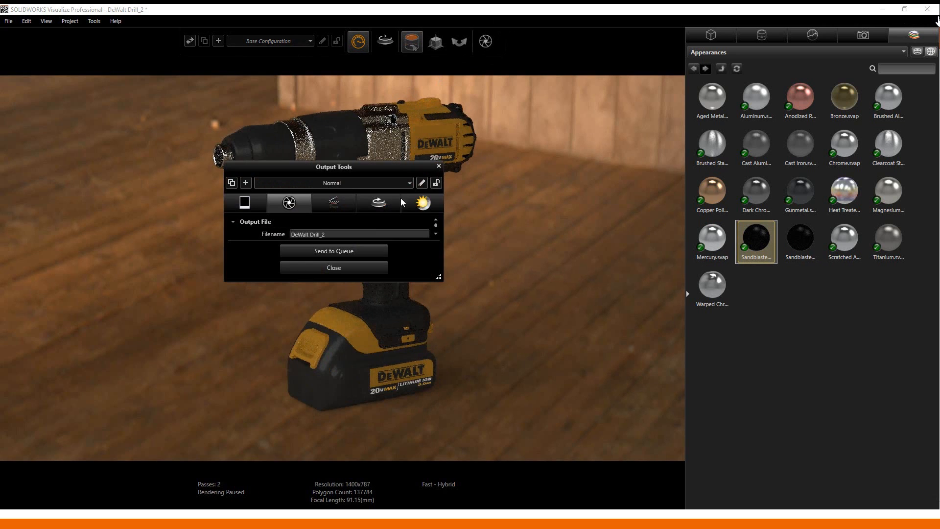
left_click(363, 251)
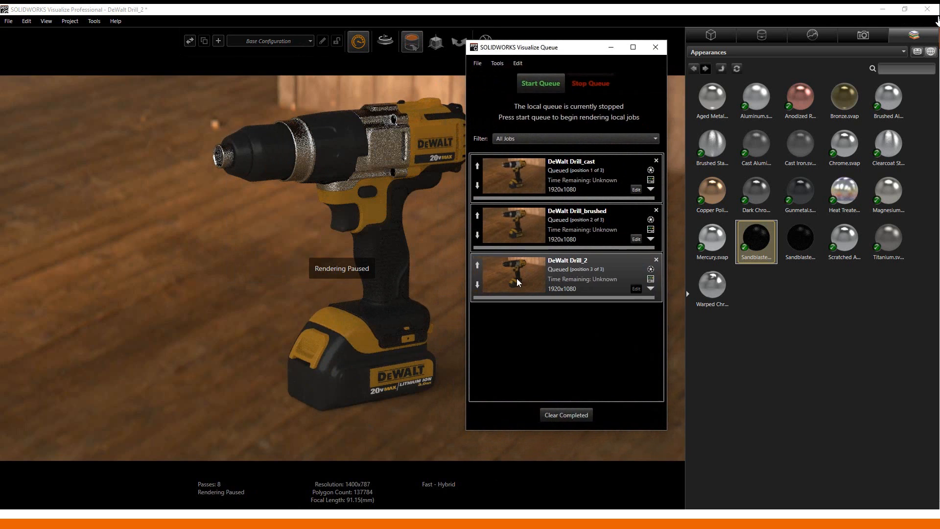
left_click(542, 84)
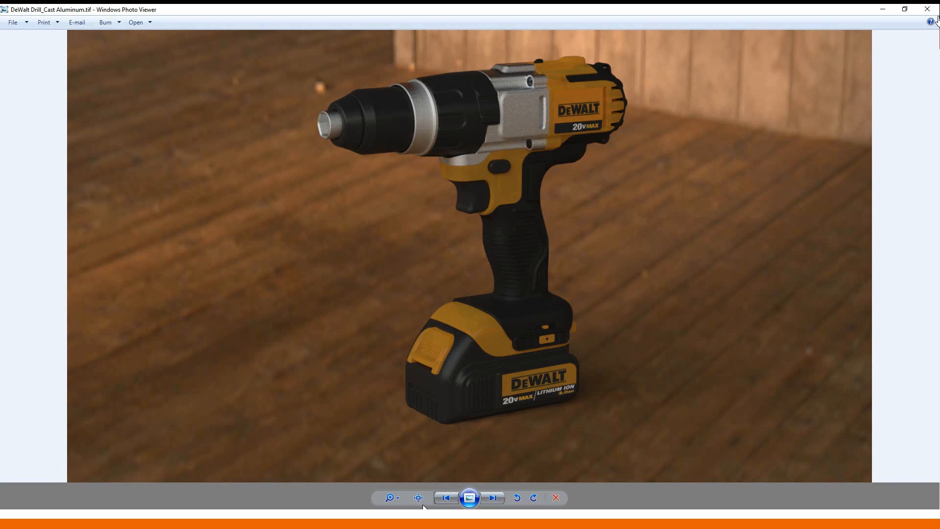
- Flip between the cast, brushed and sandblasted renders, then reveal the Reduce Prototypes callout
left_click(446, 498)
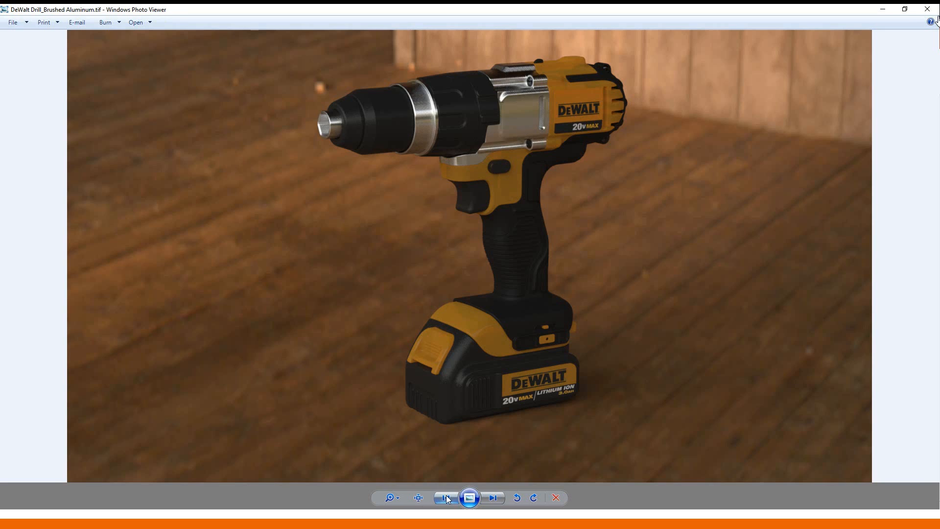
left_click(446, 498)
left_click(500, 500)
left_click(501, 500)
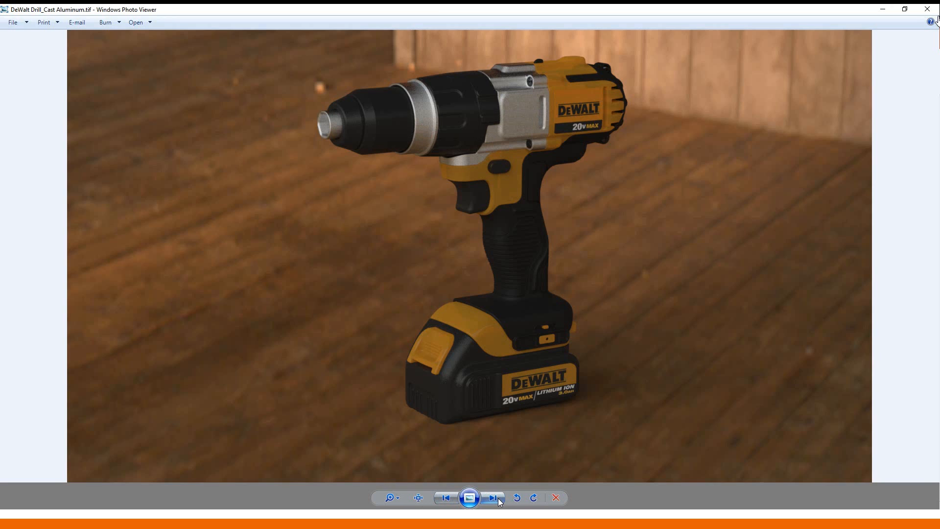
left_click(500, 500)
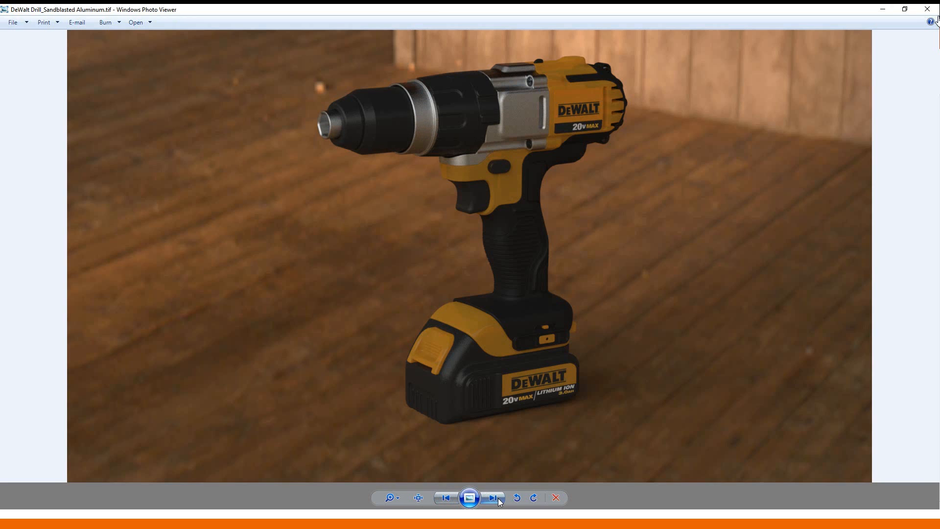
left_click(500, 500)
left_click(498, 498)
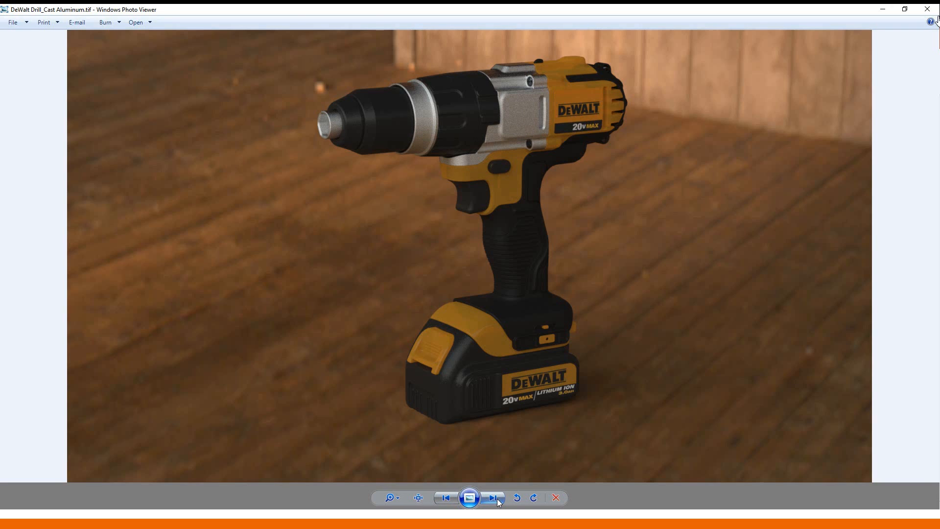
left_click(498, 498)
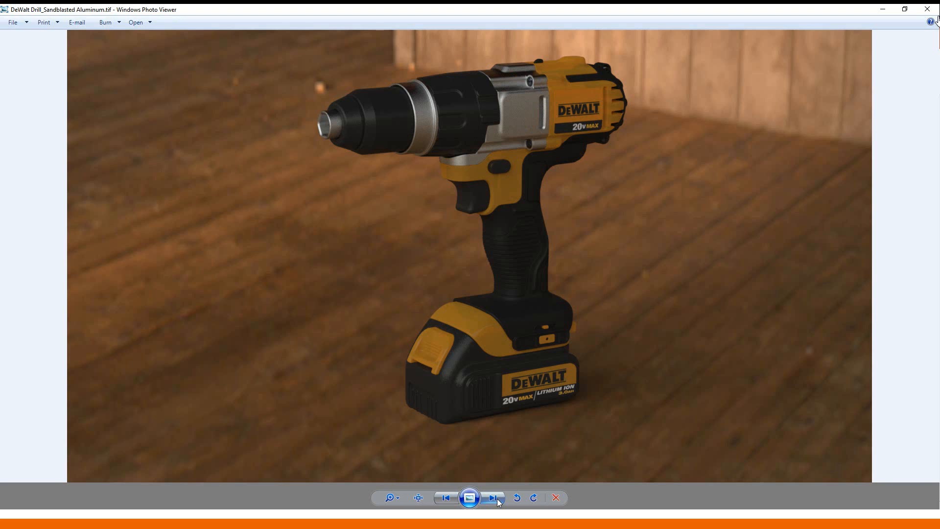
left_click(454, 497)
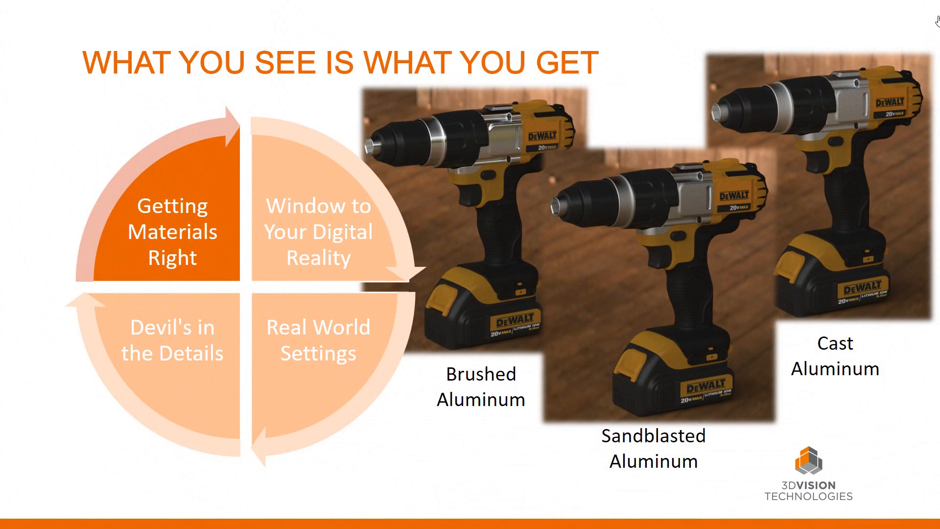
key("Right")
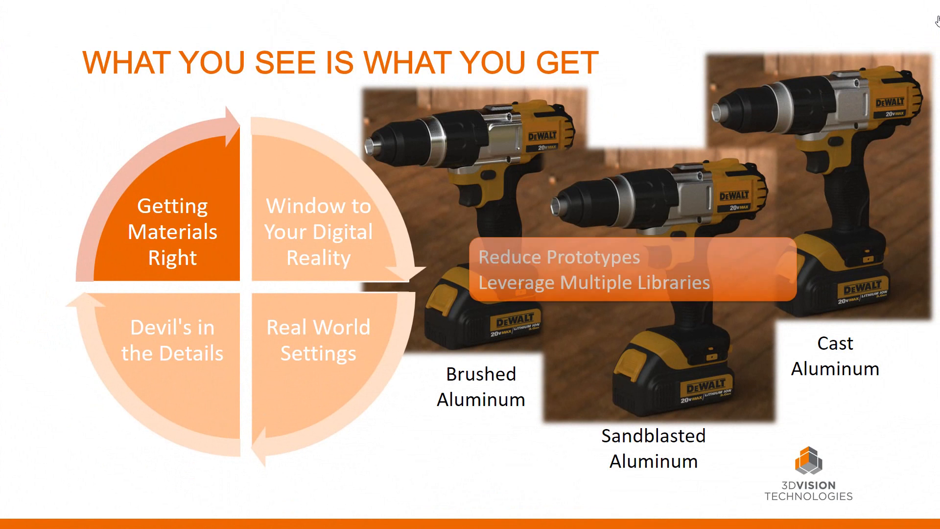